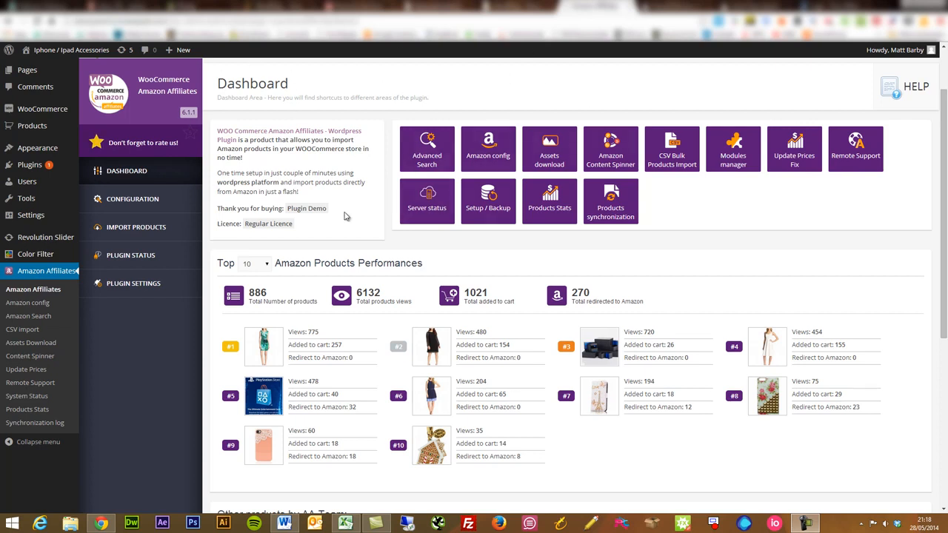
Open the plugin's Amazon config settings and review the Amazon locations, access key fields and affiliate IDs
{"action": "left_click", "coordinate": [132, 197]}
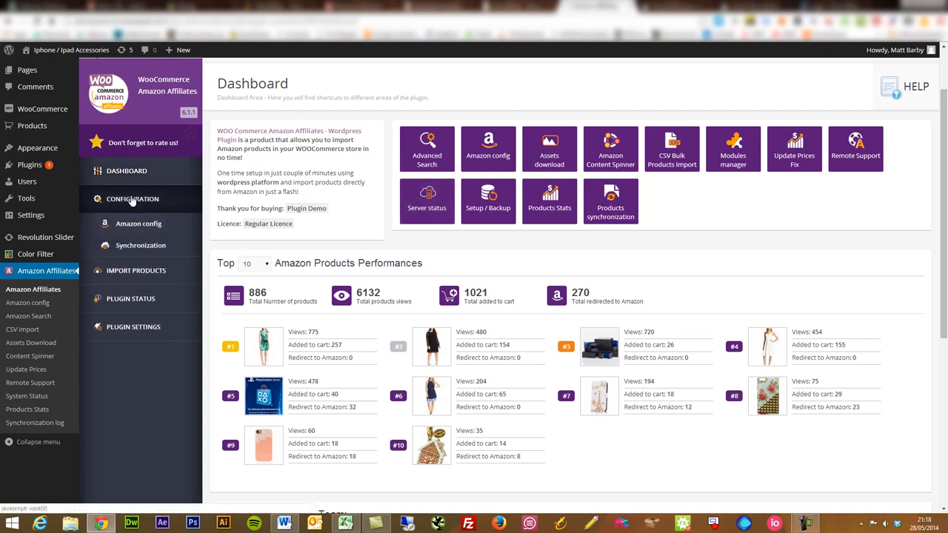
{"action": "left_click", "coordinate": [148, 225]}
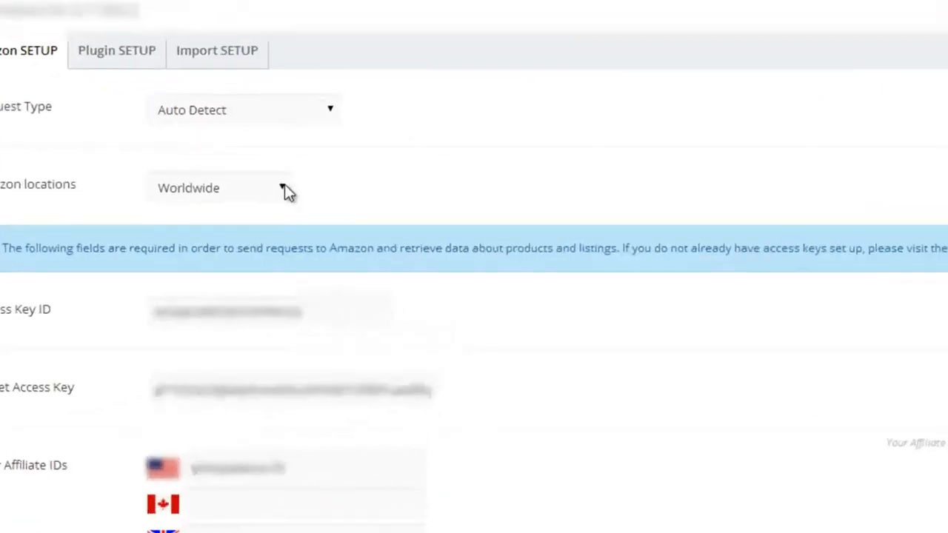
{"action": "left_click", "coordinate": [376, 224]}
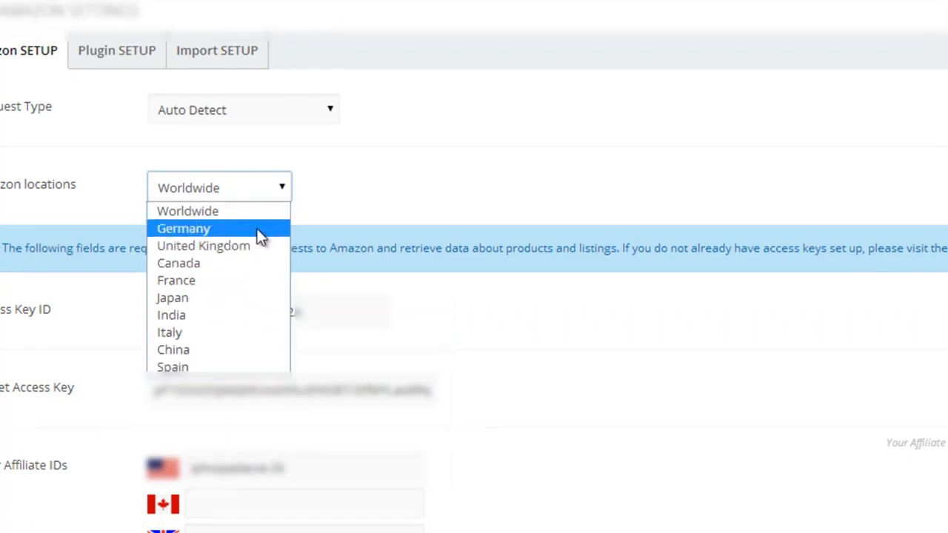
{"action": "left_click", "coordinate": [285, 191]}
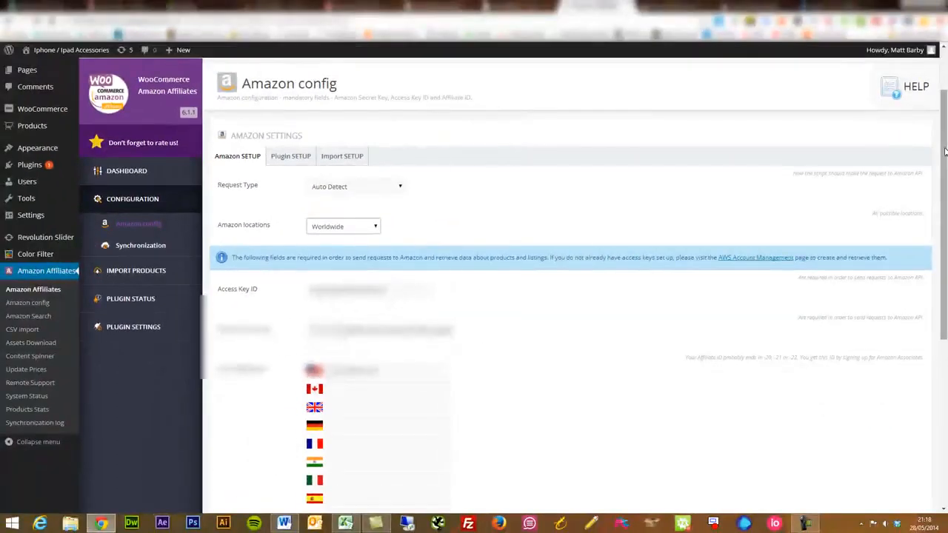
{"action": "left_click_drag", "start_coordinate": [945, 152], "coordinate": [933, 240]}
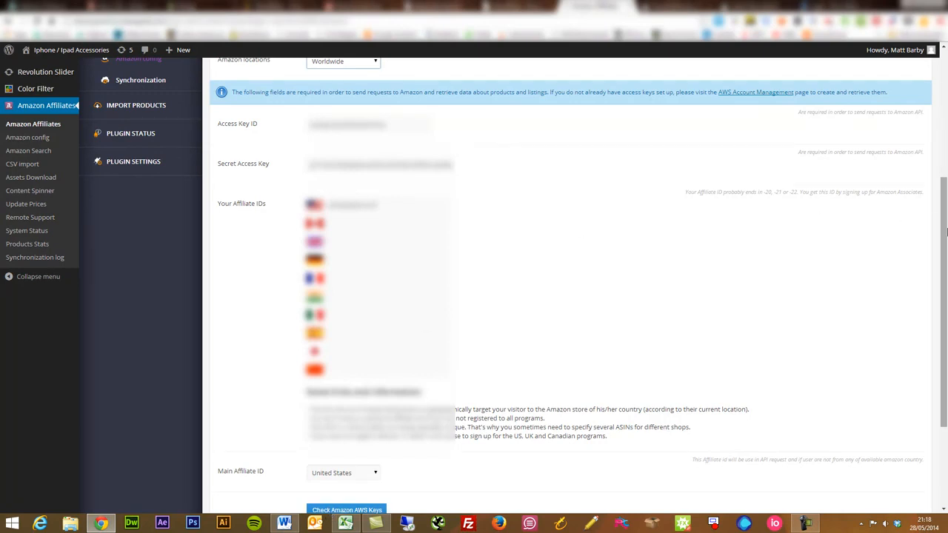
{"action": "left_click_drag", "start_coordinate": [945, 232], "coordinate": [939, 119]}
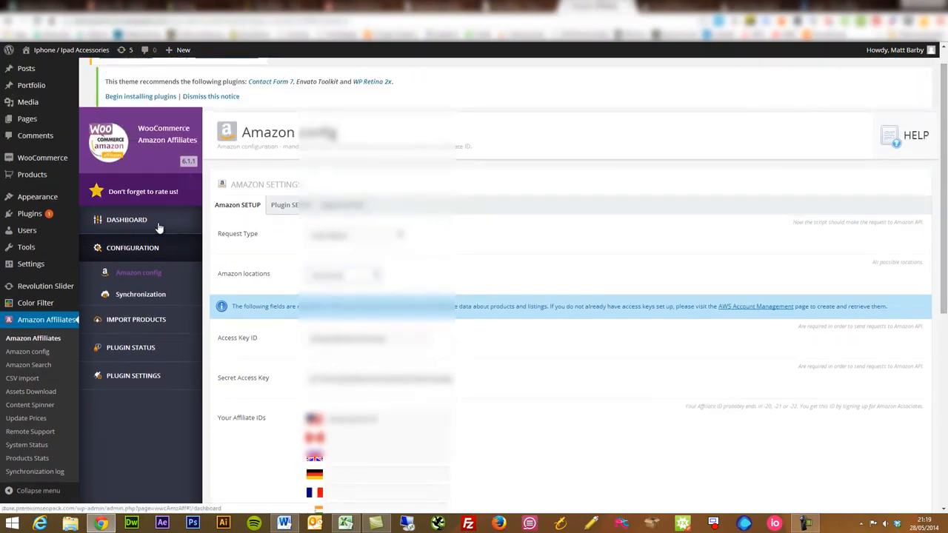
Open the plugin's Advanced Search for importing products and choose the Home Garden category
{"action": "left_click", "coordinate": [144, 330]}
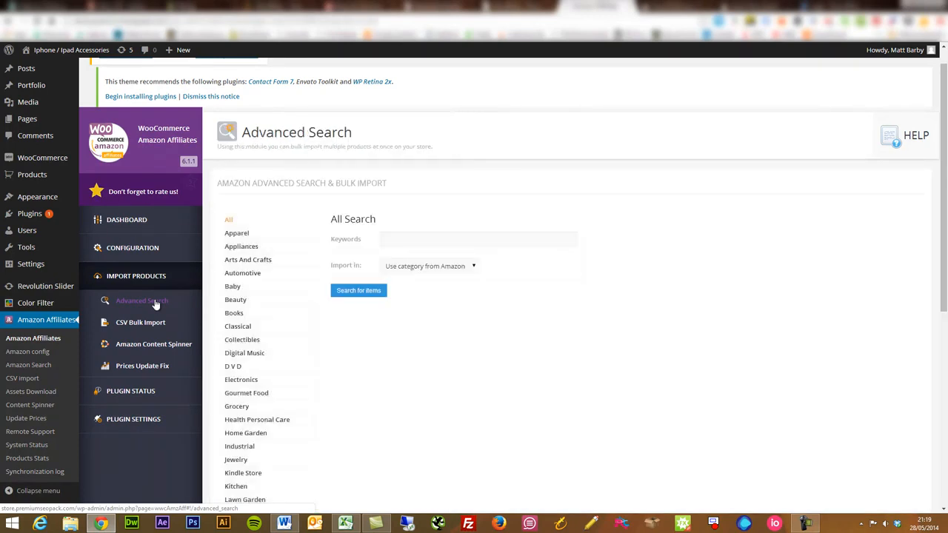
{"action": "right_click", "coordinate": [321, 348]}
{"action": "left_click", "coordinate": [714, 313]}
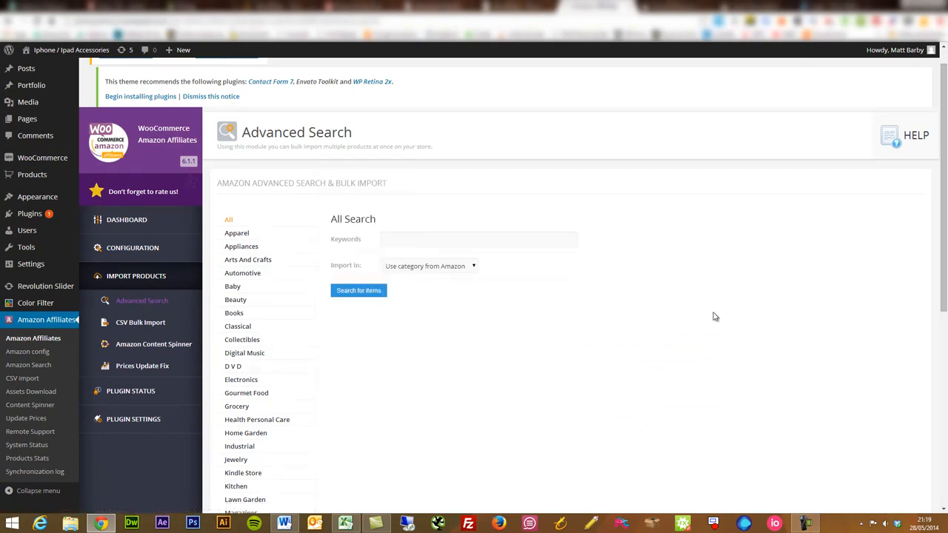
{"action": "left_click_drag", "start_coordinate": [943, 193], "coordinate": [931, 268]}
{"action": "left_click", "coordinate": [240, 295]}
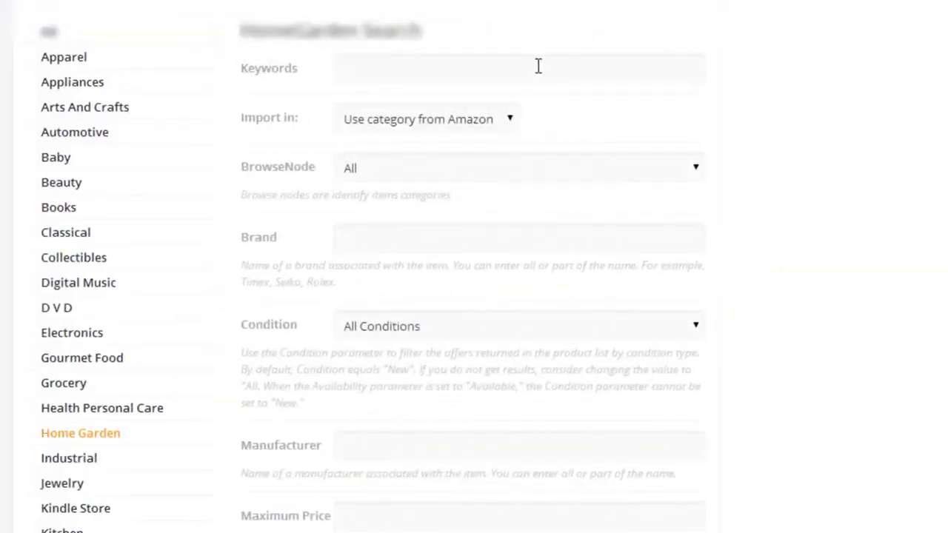
Search the Home Garden category for "shovel" and show page 5 of the results
{"action": "left_click", "coordinate": [538, 66]}
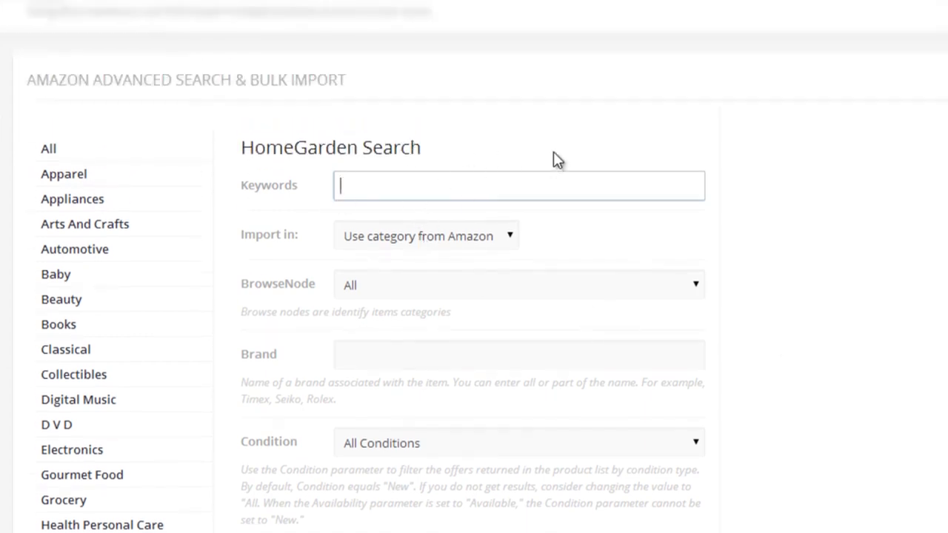
{"action": "type", "text": "shovel"}
{"action": "key", "text": "Return"}
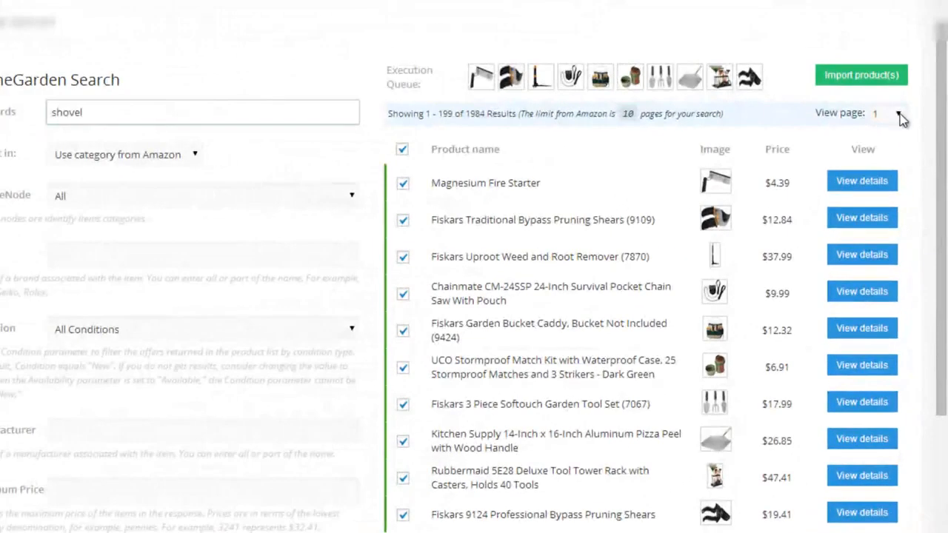
{"action": "left_click", "coordinate": [915, 162]}
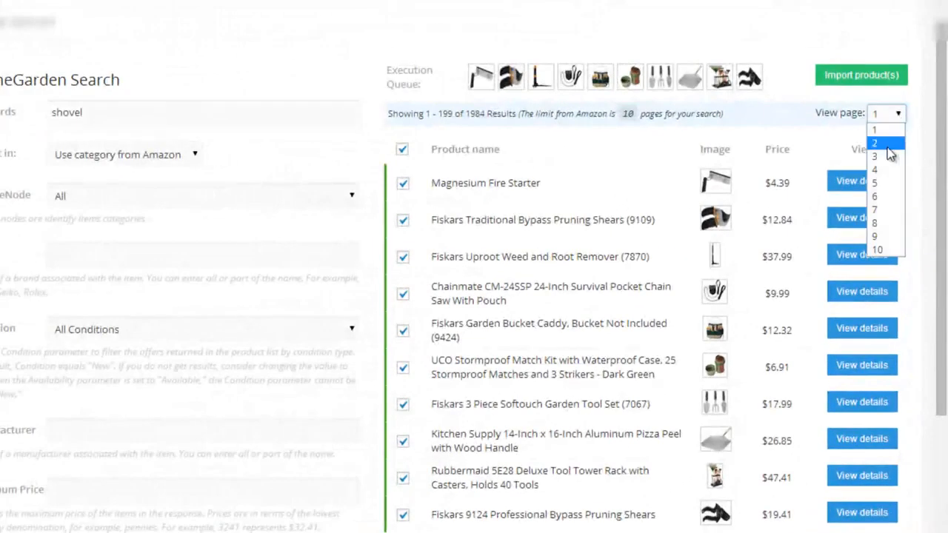
{"action": "left_click", "coordinate": [885, 183]}
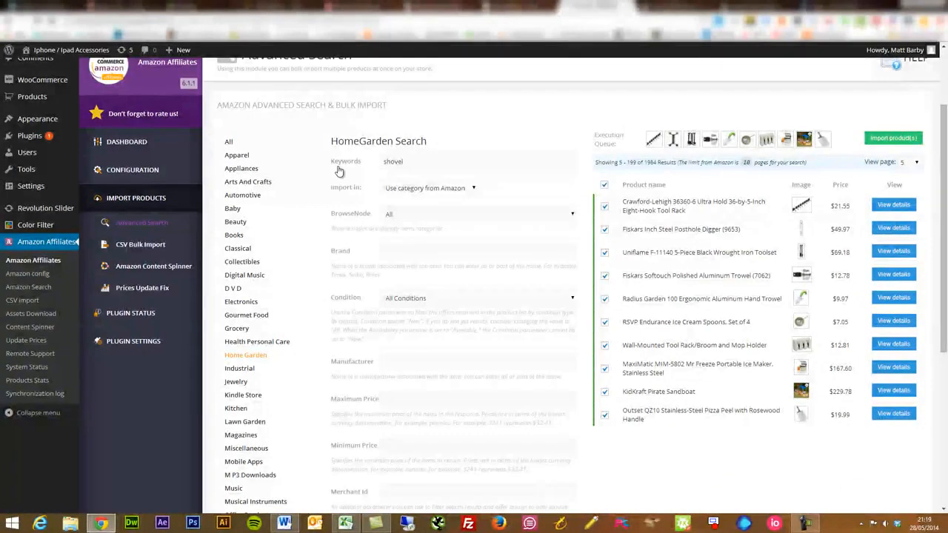
Switch the product search to All categories and search for "mp3"
{"action": "left_click", "coordinate": [229, 142]}
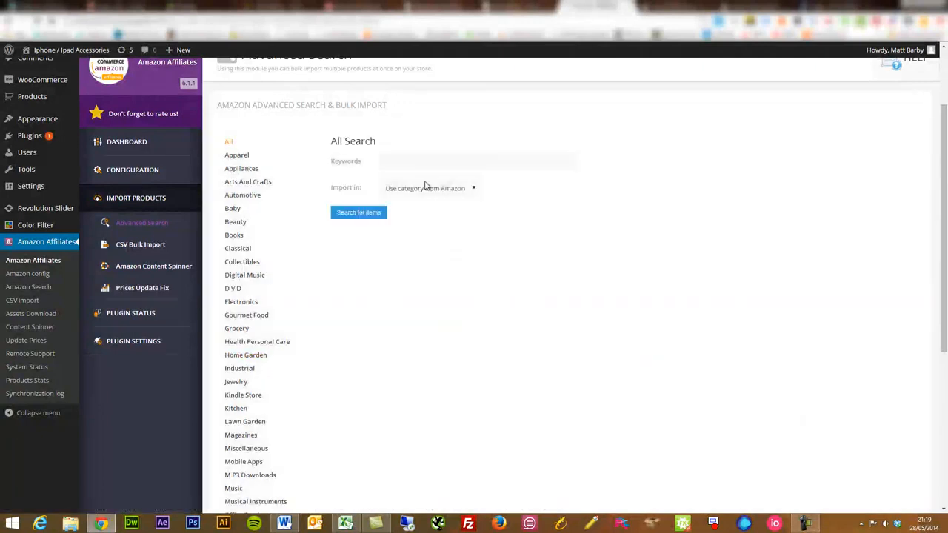
{"action": "left_click", "coordinate": [427, 163]}
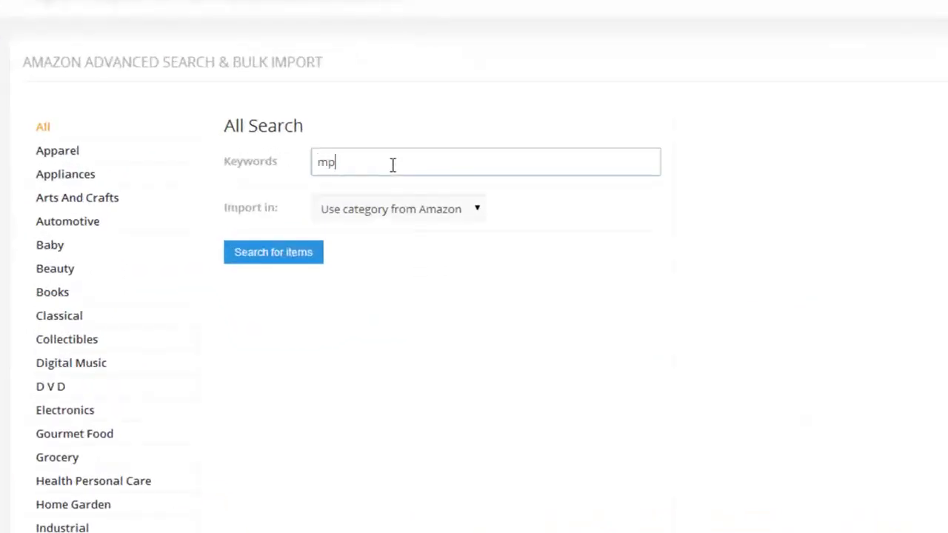
{"action": "type", "text": "mp3"}
{"action": "key", "text": "Return"}
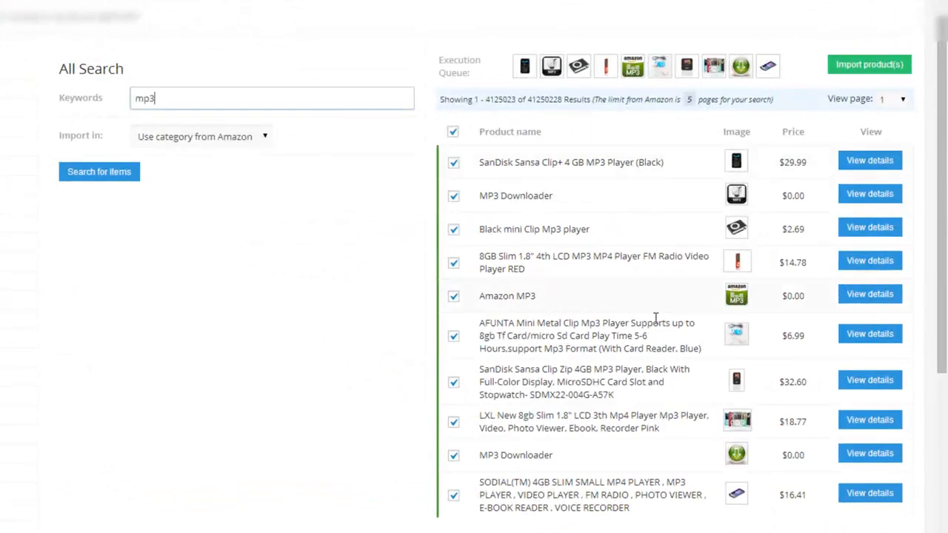
Import only the SanDisk Sansa Clip+ 4 GB, the Black mini Clip Mp3 player and the SanDisk Sansa Clip Zip 4GB
{"action": "left_click", "coordinate": [453, 132]}
{"action": "left_click", "coordinate": [452, 165]}
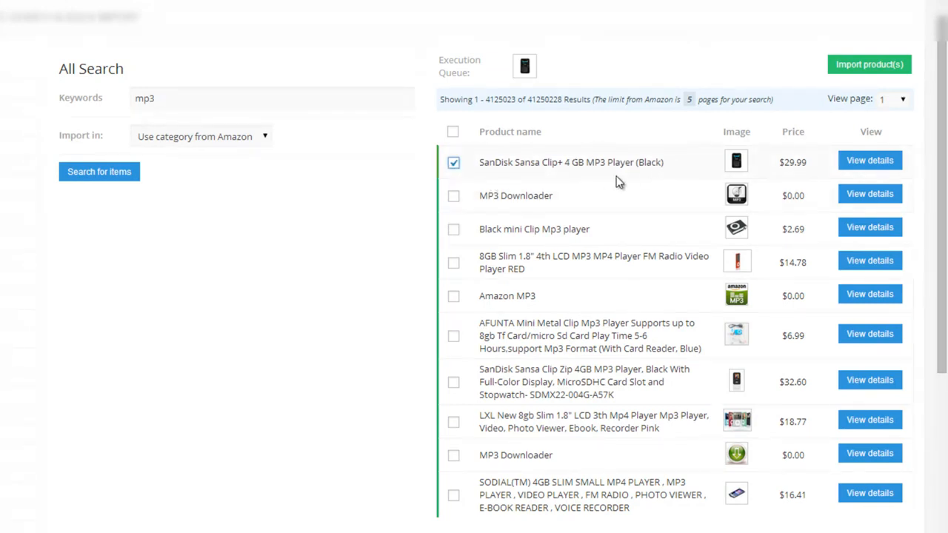
{"action": "left_click", "coordinate": [455, 231]}
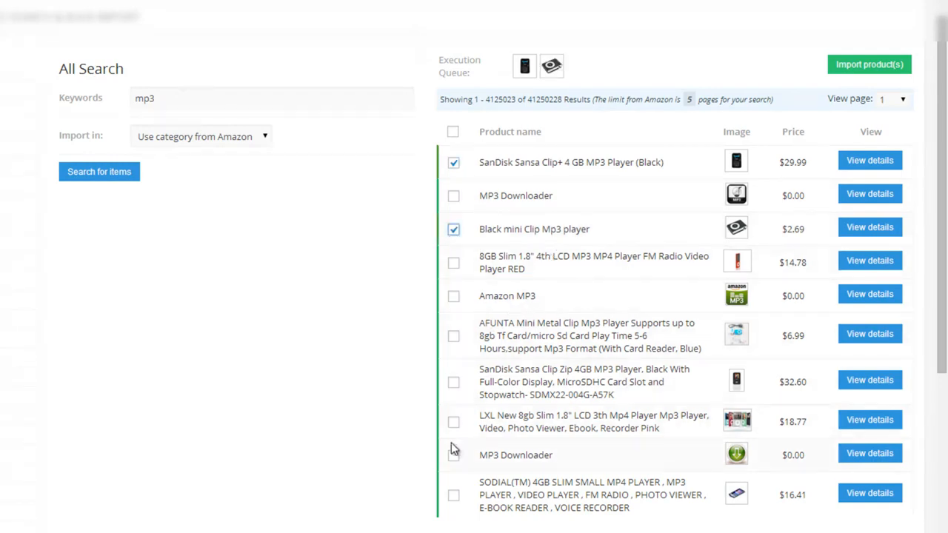
{"action": "left_click", "coordinate": [454, 383]}
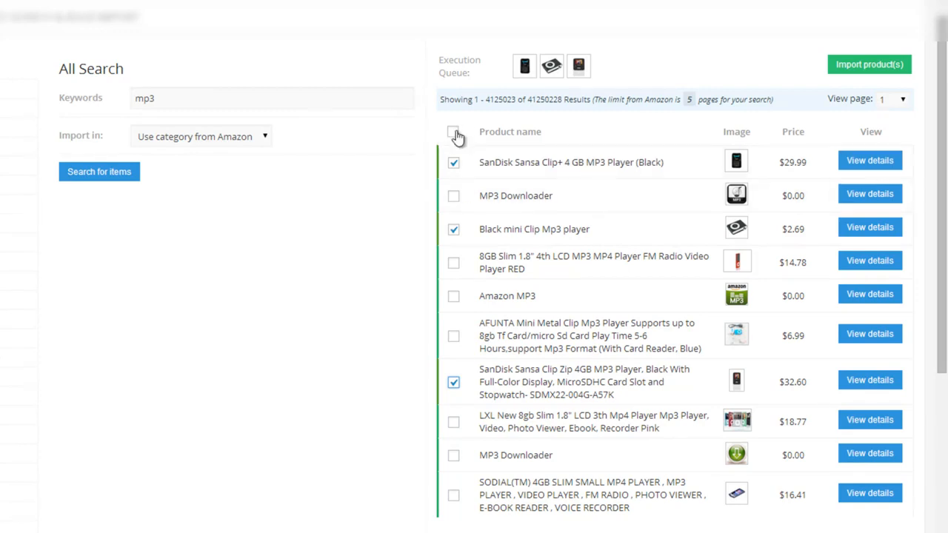
{"action": "left_click", "coordinate": [879, 71]}
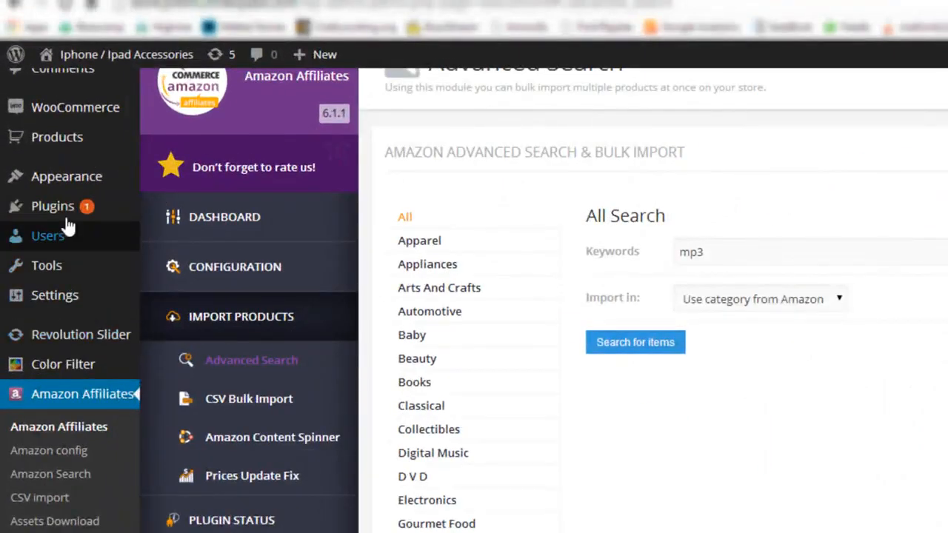
Open the store's Products list in a new tab and view the newly imported items
{"action": "mouse_move", "coordinate": [67, 140]}
{"action": "right_click", "coordinate": [184, 146]}
{"action": "left_click", "coordinate": [194, 152]}
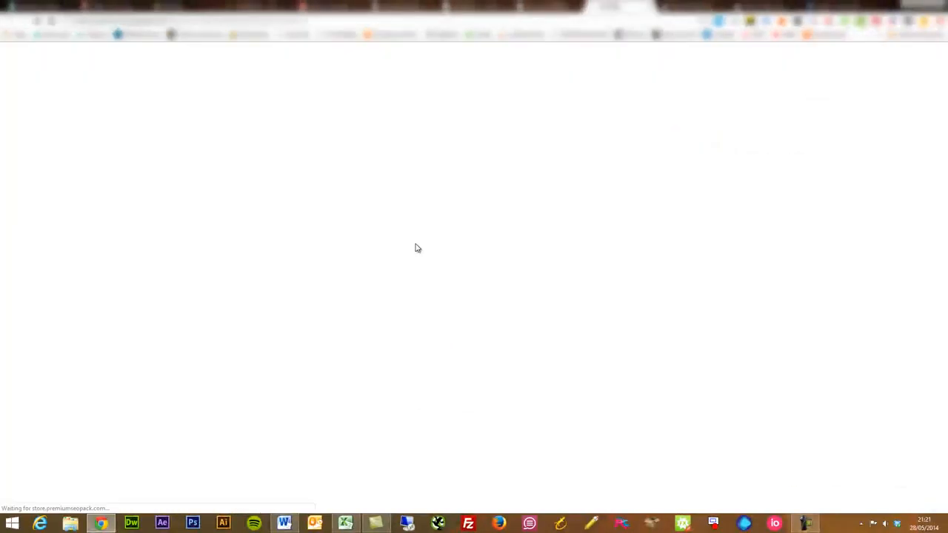
{"action": "scroll", "coordinate": [416, 243], "scroll_direction": "down", "scroll_amount": 1}
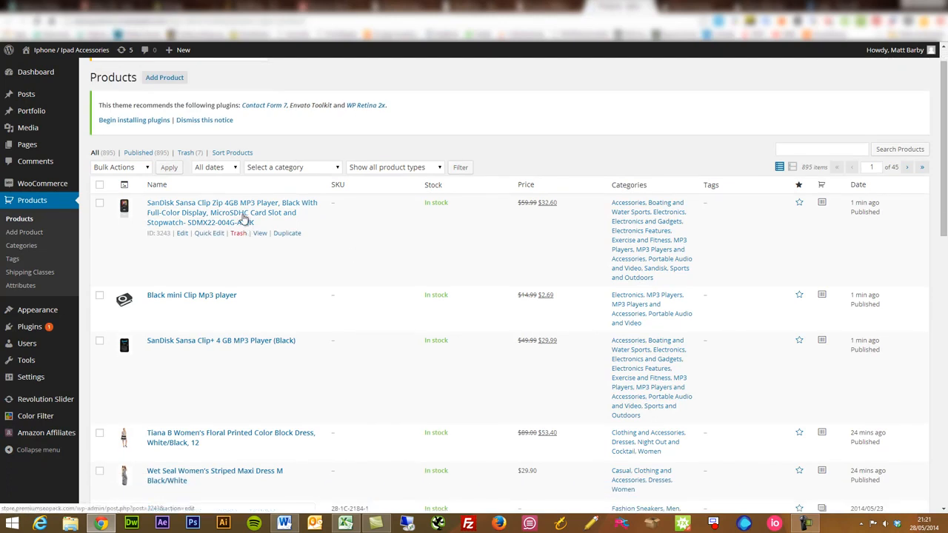
Open the SanDisk Sansa Clip Zip 4GB product for editing in a new tab and review its description, prices and categories
{"action": "right_click", "coordinate": [245, 220]}
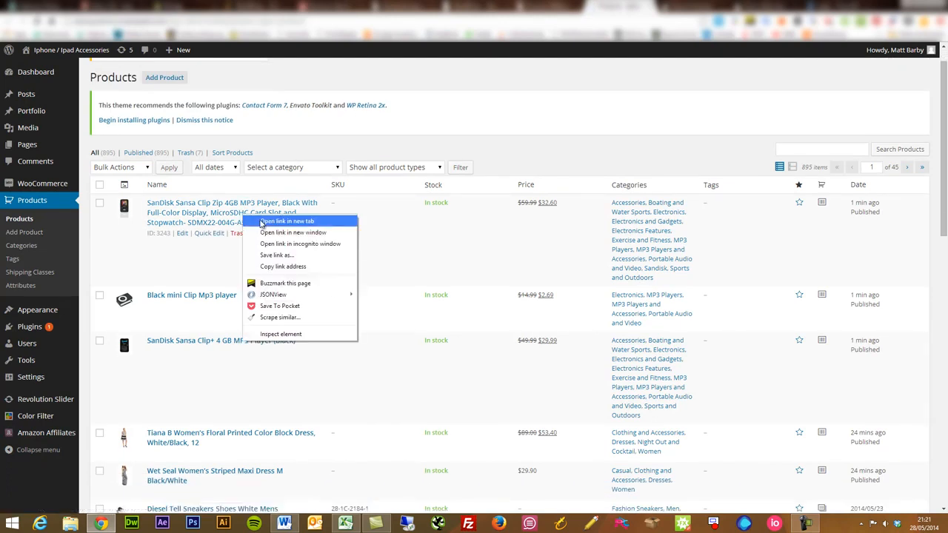
{"action": "left_click", "coordinate": [274, 218]}
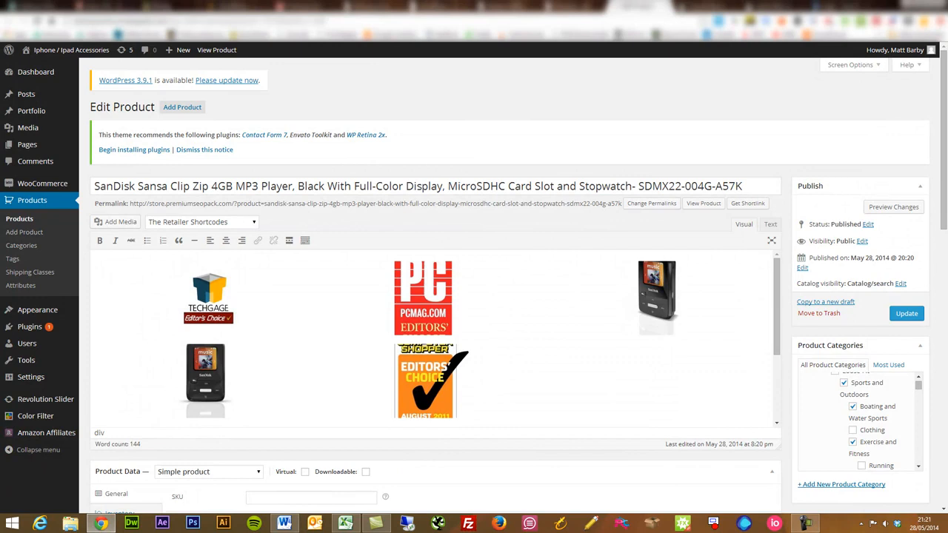
{"action": "scroll", "coordinate": [565, 197], "scroll_direction": "down", "scroll_amount": 2}
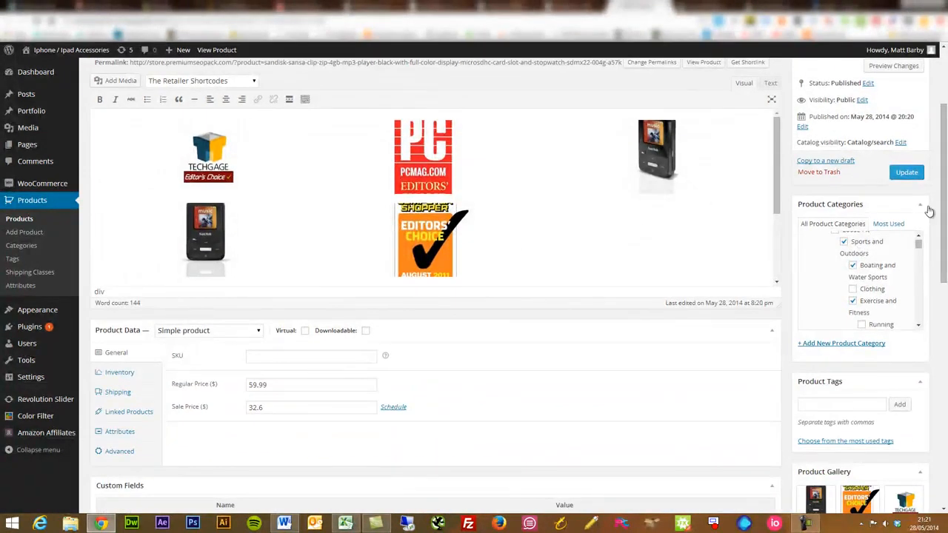
{"action": "left_click_drag", "start_coordinate": [944, 202], "coordinate": [944, 120]}
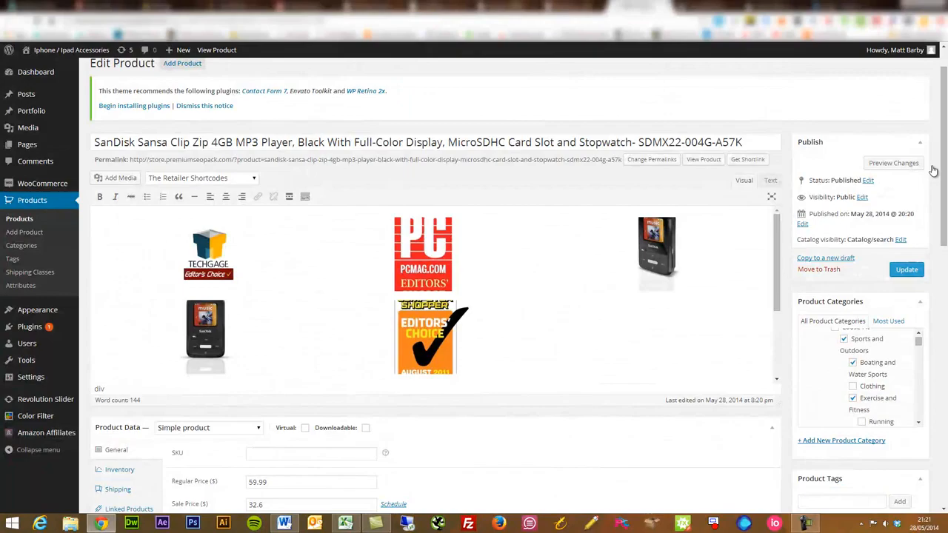
Preview the SanDisk Sansa Clip Zip product page in the store and browse through its gallery images
{"action": "left_click", "coordinate": [894, 169]}
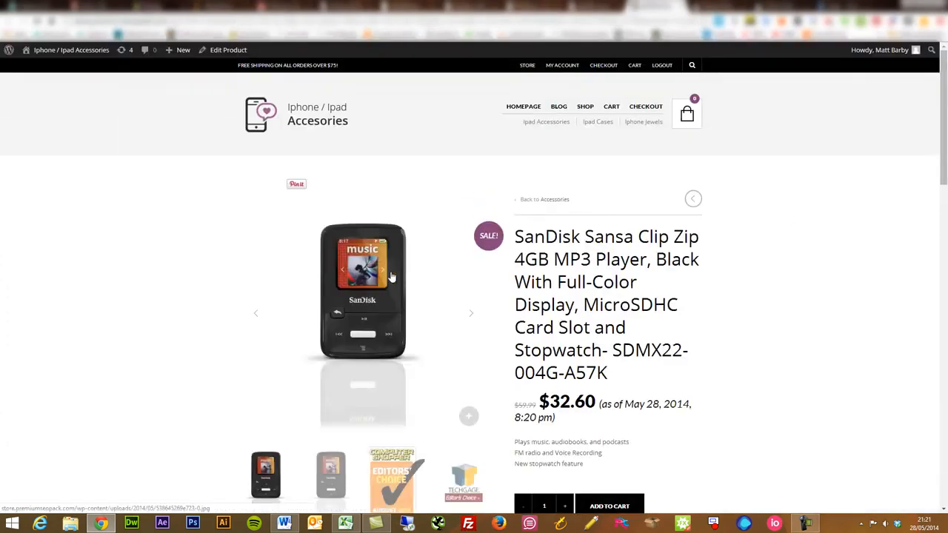
{"action": "left_click", "coordinate": [470, 315]}
{"action": "left_click", "coordinate": [471, 317]}
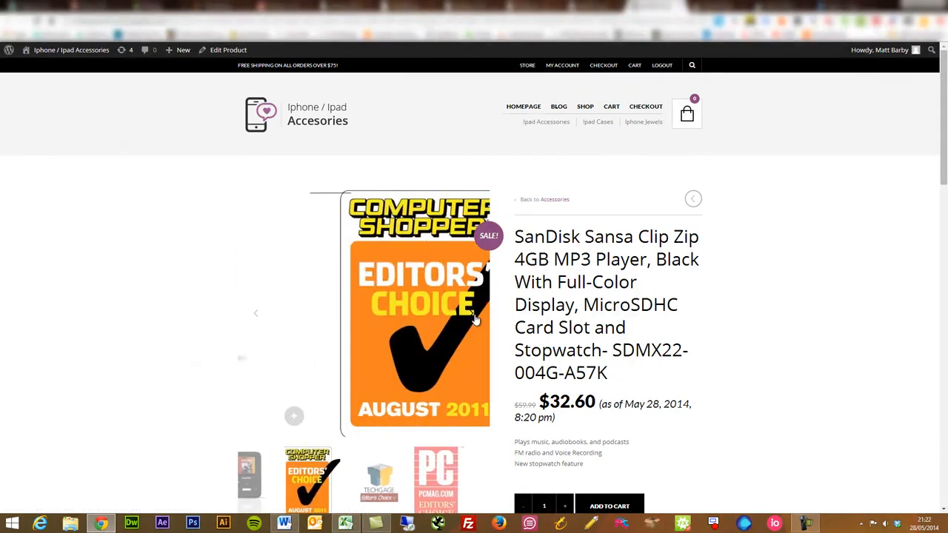
{"action": "left_click", "coordinate": [472, 317]}
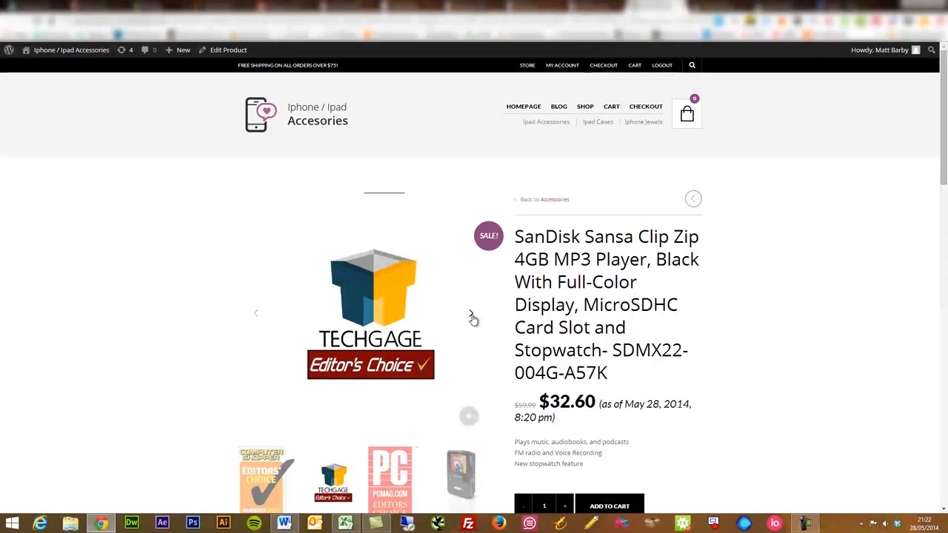
{"action": "left_click", "coordinate": [473, 317]}
{"action": "left_click", "coordinate": [472, 317]}
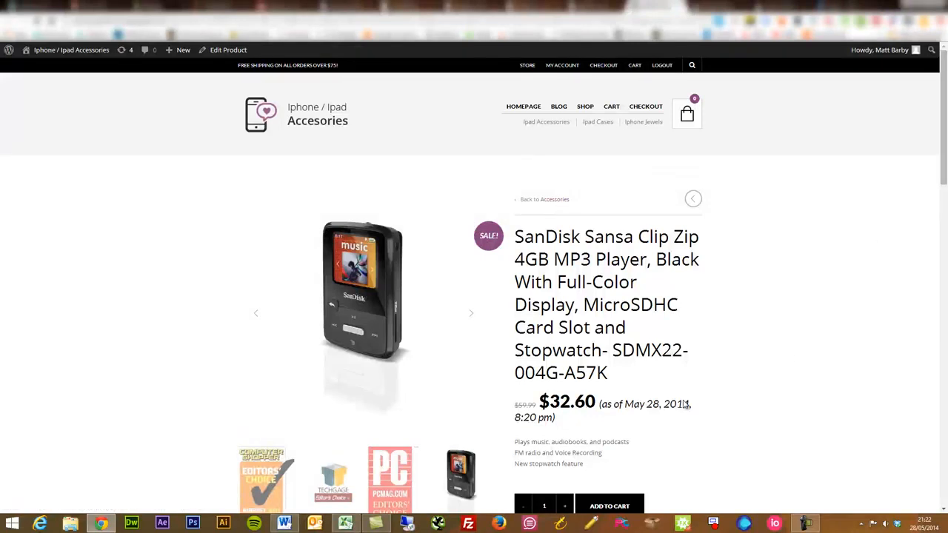
Examine the product page's categories, description and Frequently Bought Together section, and open its Amazon customer reviews
{"action": "left_click_drag", "start_coordinate": [945, 176], "coordinate": [945, 265]}
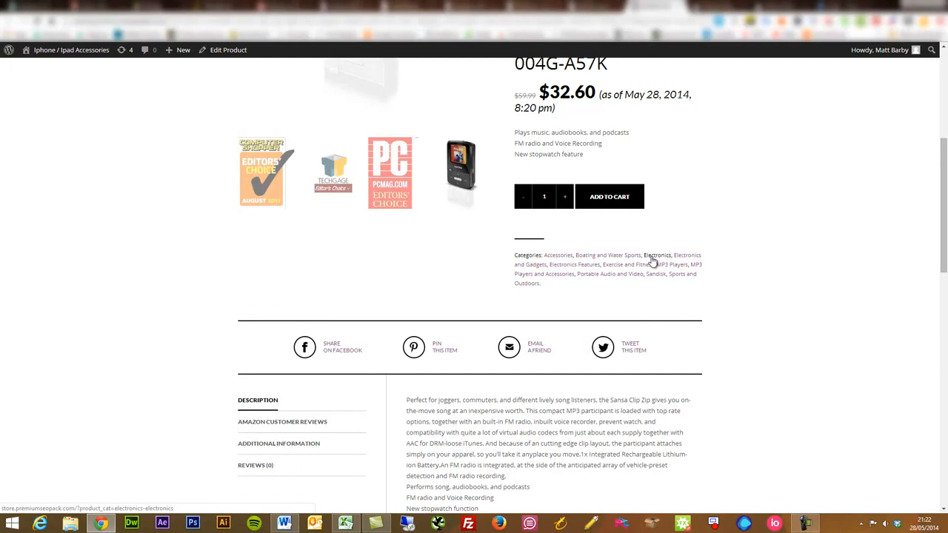
{"action": "scroll", "coordinate": [349, 328], "scroll_direction": "down", "scroll_amount": 2}
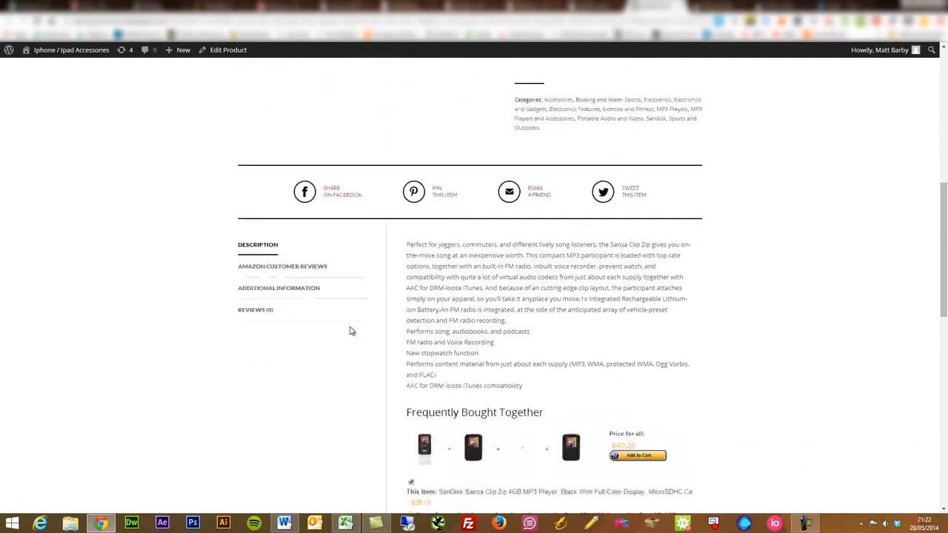
{"action": "scroll", "coordinate": [352, 326], "scroll_direction": "down", "scroll_amount": 1}
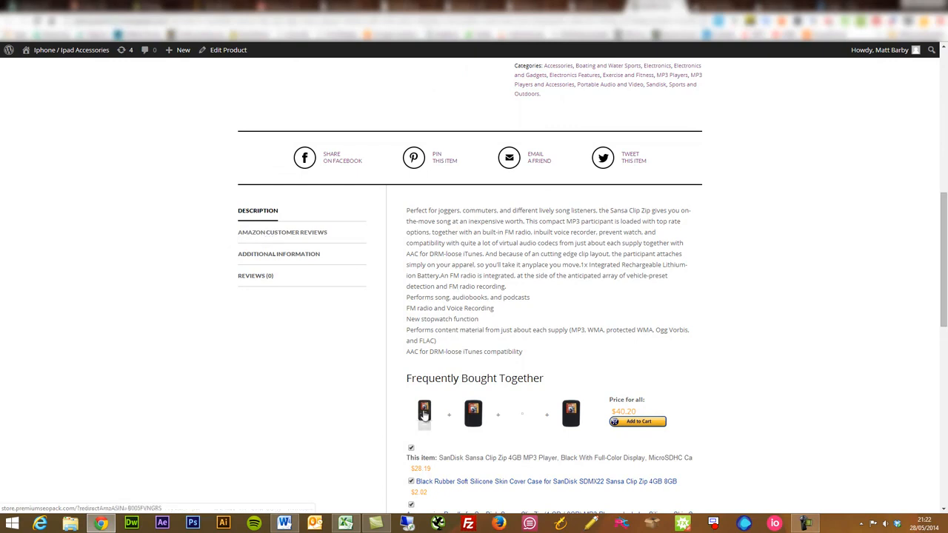
{"action": "scroll", "coordinate": [424, 352], "scroll_direction": "down", "scroll_amount": 1}
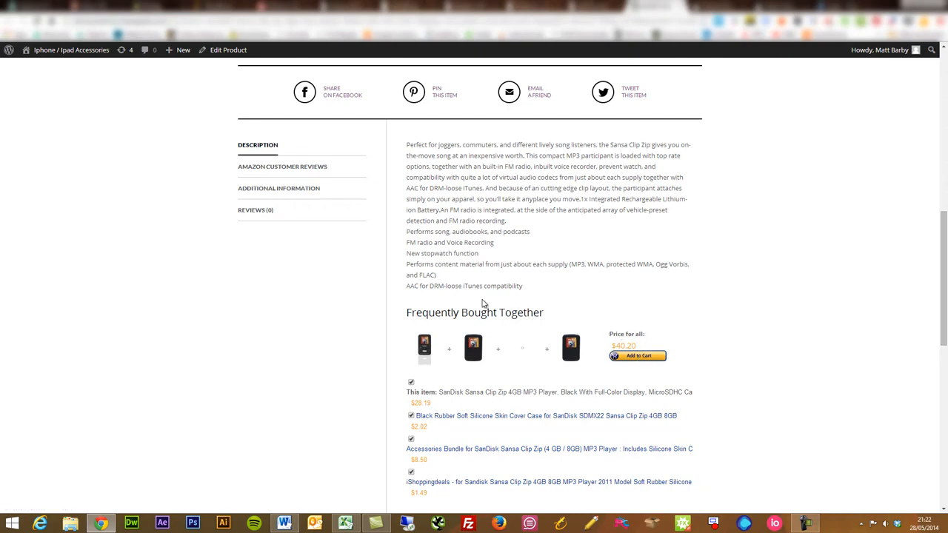
{"action": "left_click", "coordinate": [309, 169]}
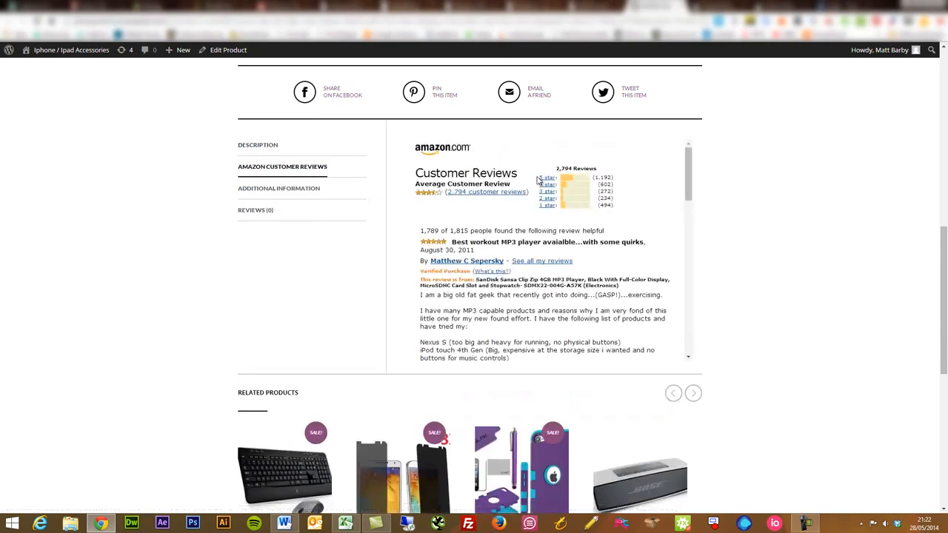
Read through the product's Amazon customer reviews and open its Additional Information section to examine the imported attributes
{"action": "scroll", "coordinate": [523, 281], "scroll_direction": "down", "scroll_amount": 5}
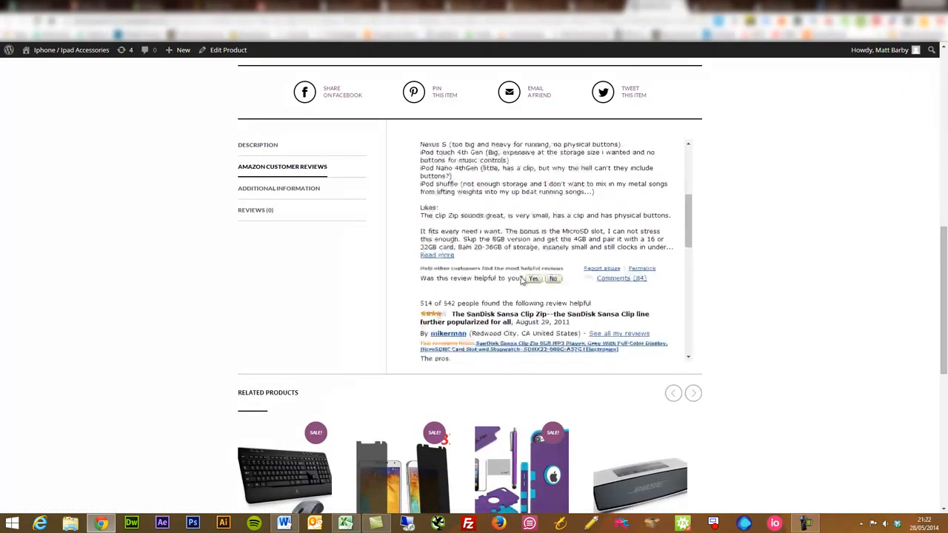
{"action": "scroll", "coordinate": [523, 281], "scroll_direction": "down", "scroll_amount": 10}
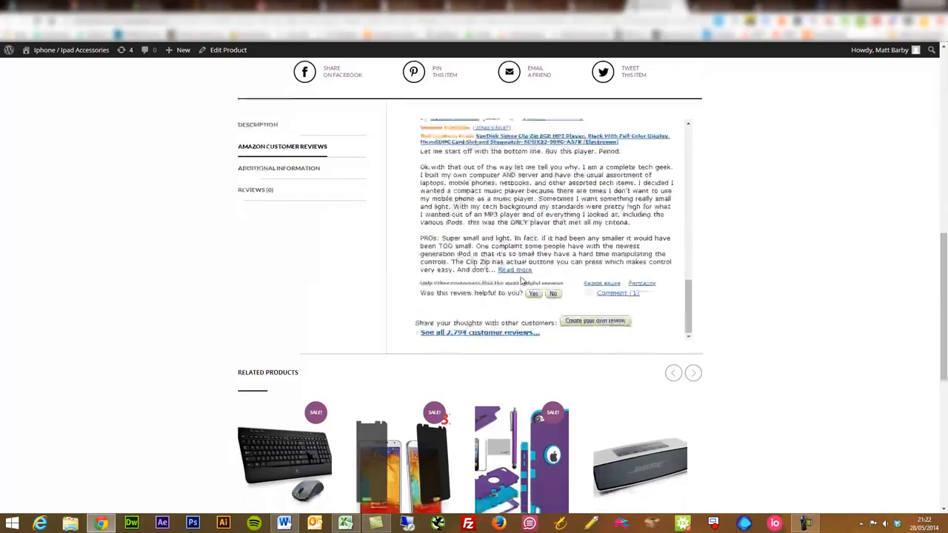
{"action": "scroll", "coordinate": [521, 281], "scroll_direction": "up", "scroll_amount": 10}
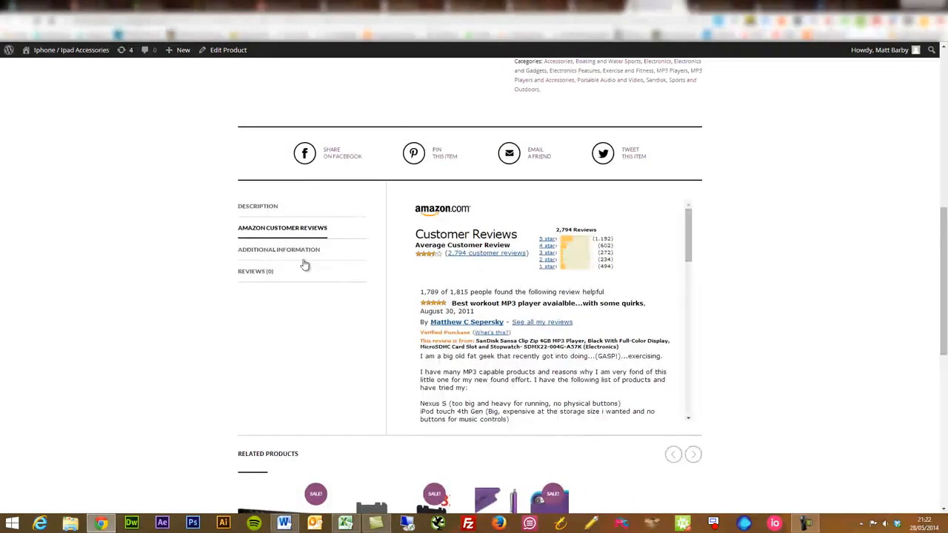
{"action": "left_click", "coordinate": [298, 253]}
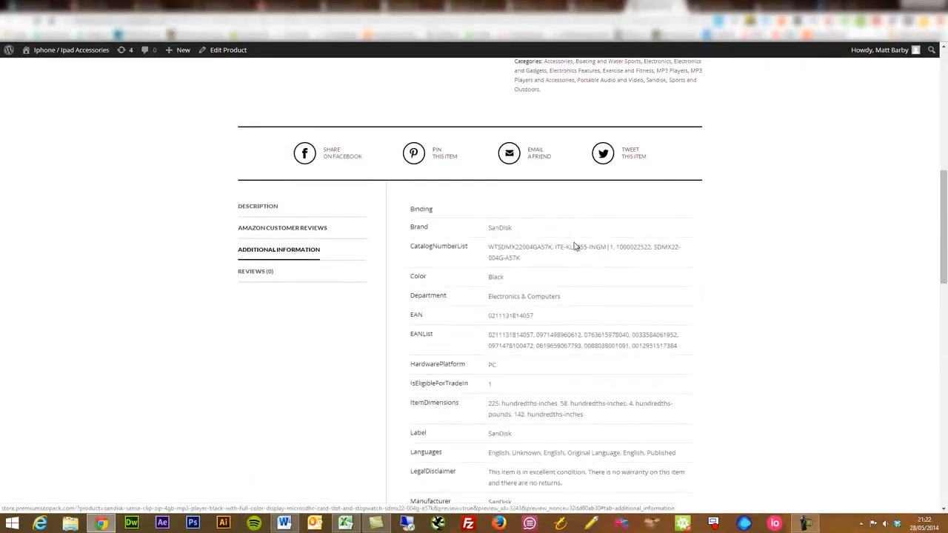
{"action": "scroll", "coordinate": [575, 247], "scroll_direction": "down", "scroll_amount": 6}
{"action": "scroll", "coordinate": [574, 246], "scroll_direction": "up", "scroll_amount": 3}
{"action": "scroll", "coordinate": [575, 246], "scroll_direction": "up", "scroll_amount": 4}
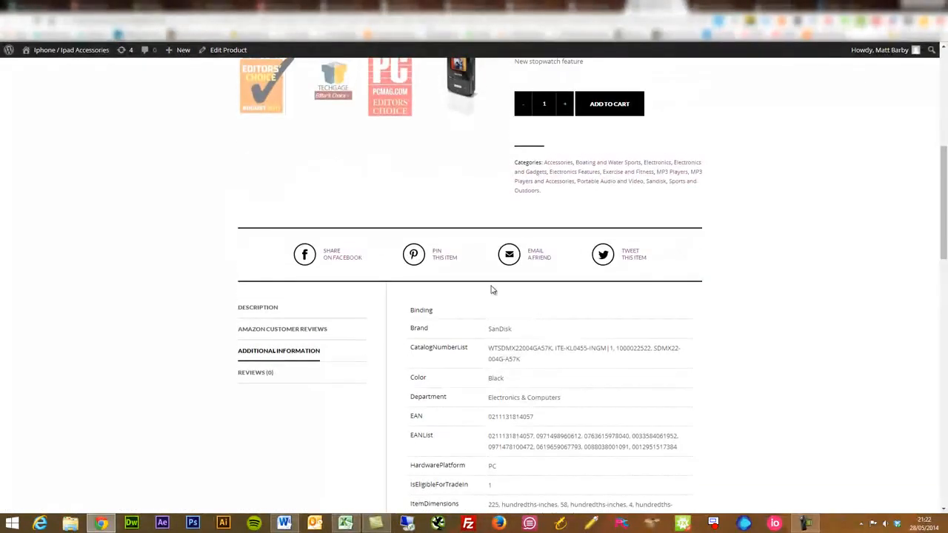
Check the store's own Reviews section, and look over the product's Description with its Frequently Bought Together section and price area
{"action": "left_click", "coordinate": [261, 374]}
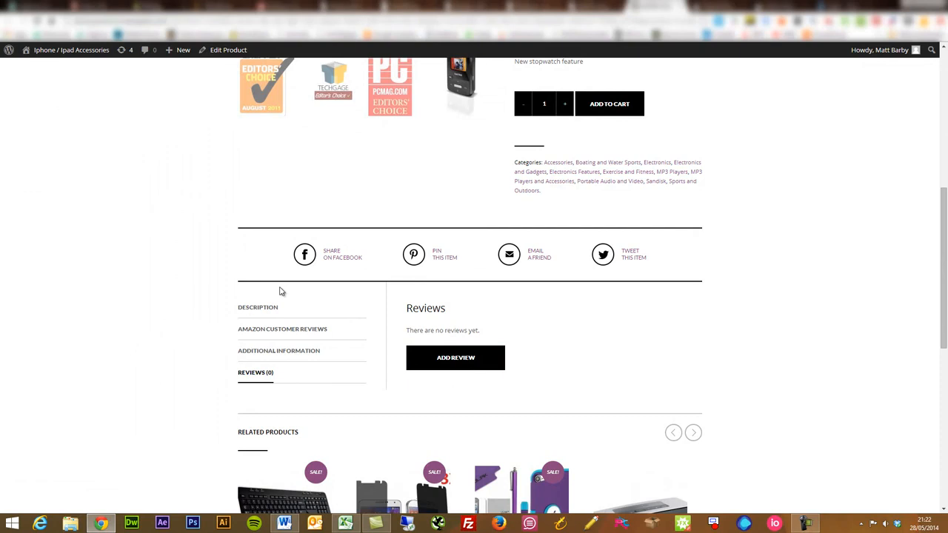
{"action": "left_click", "coordinate": [265, 307]}
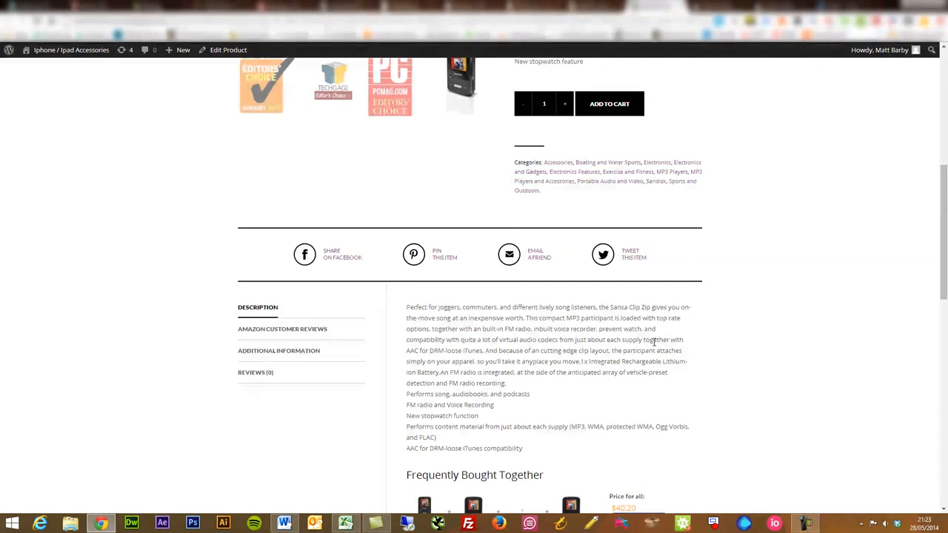
{"action": "scroll", "coordinate": [654, 342], "scroll_direction": "down", "scroll_amount": 1}
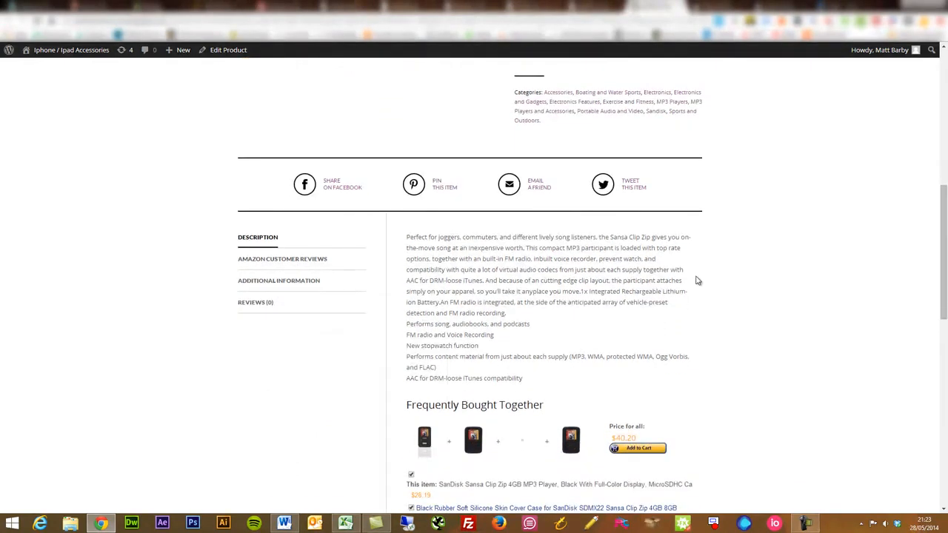
{"action": "scroll", "coordinate": [758, 311], "scroll_direction": "up", "scroll_amount": 3}
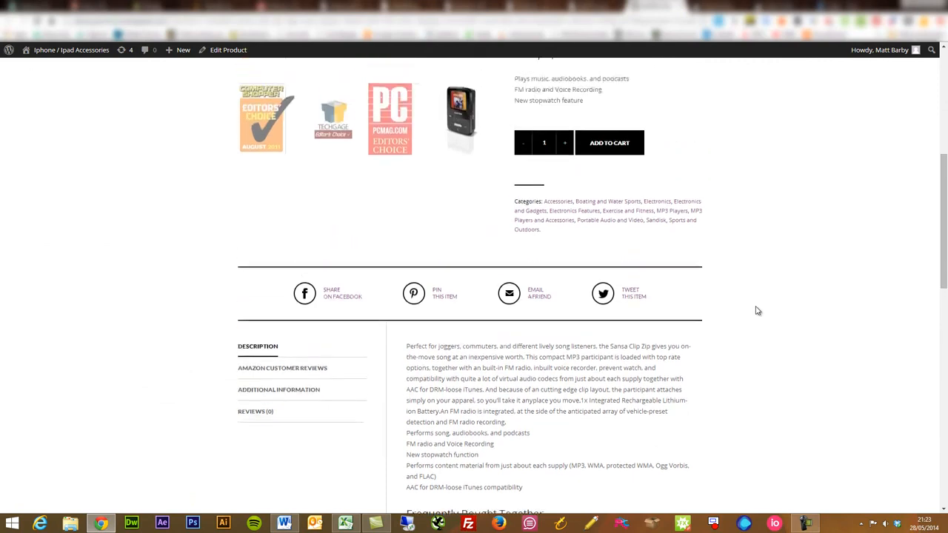
{"action": "scroll", "coordinate": [757, 311], "scroll_direction": "down", "scroll_amount": 5}
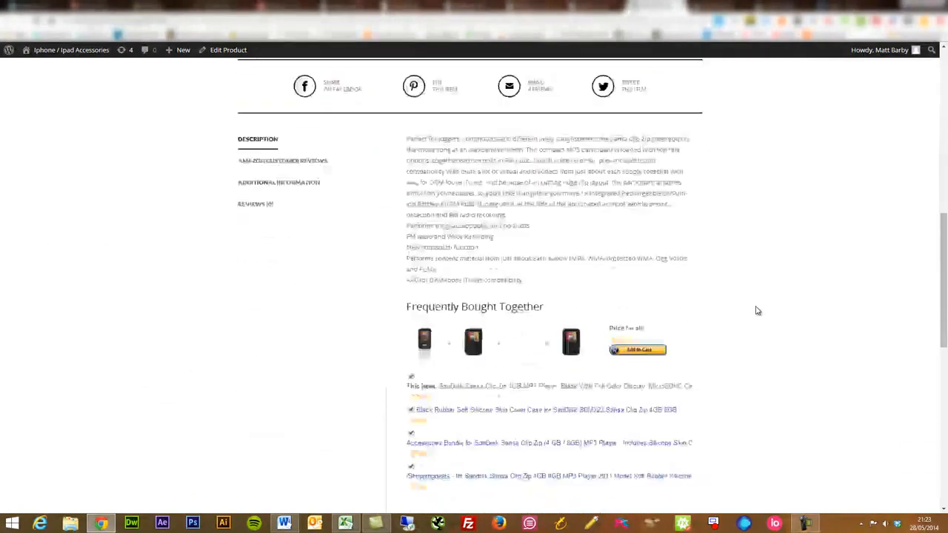
{"action": "scroll", "coordinate": [757, 312], "scroll_direction": "up", "scroll_amount": 3}
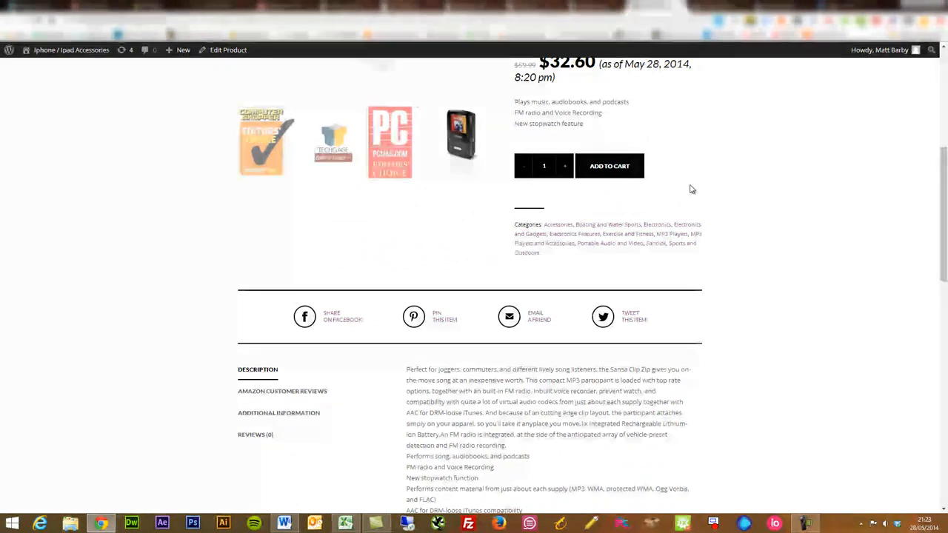
{"action": "scroll", "coordinate": [690, 188], "scroll_direction": "up", "scroll_amount": 3}
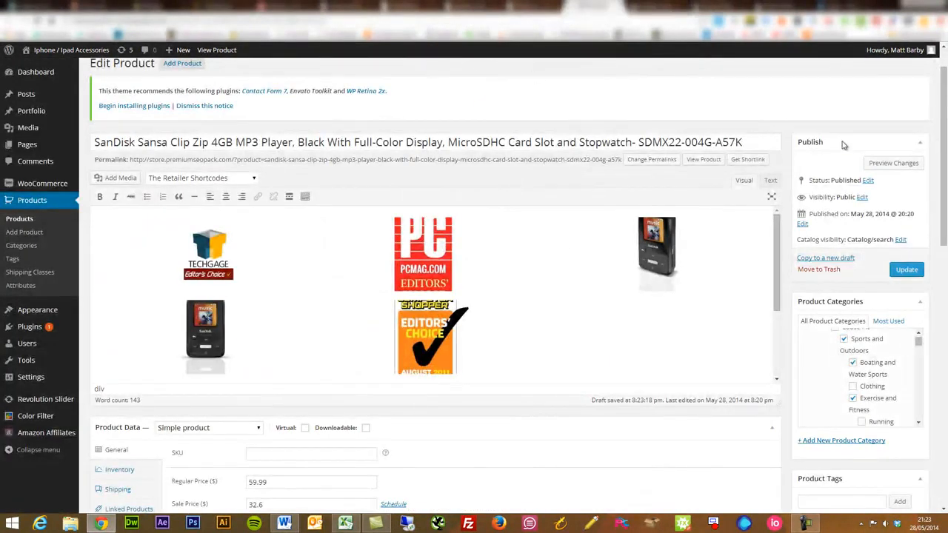
On the product's edit page, inspect the custom fields and enlarge the wwcAmzAff_old_content value box to read the original text
{"action": "scroll", "coordinate": [821, 161], "scroll_direction": "down", "scroll_amount": 2}
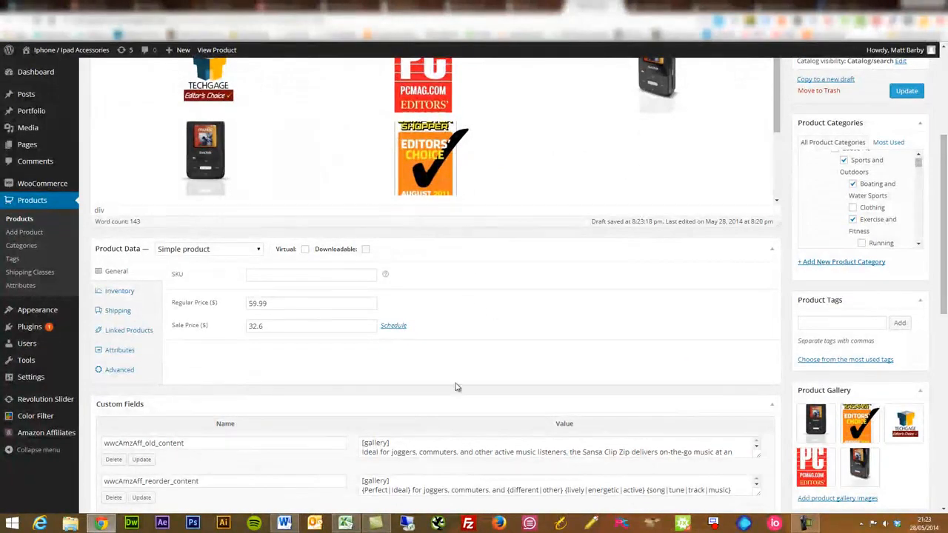
{"action": "scroll", "coordinate": [408, 369], "scroll_direction": "down", "scroll_amount": 5}
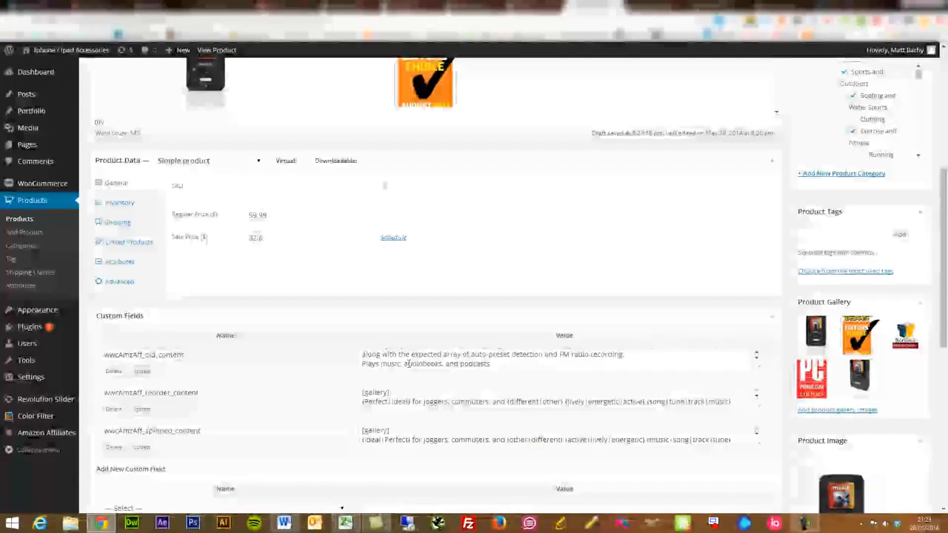
{"action": "scroll", "coordinate": [408, 360], "scroll_direction": "up", "scroll_amount": 3}
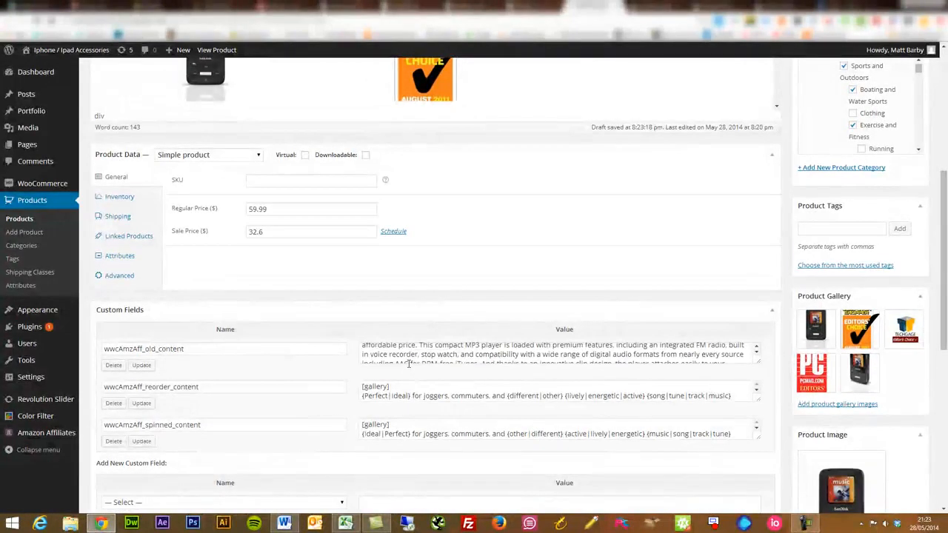
{"action": "left_click_drag", "start_coordinate": [759, 361], "coordinate": [757, 416]}
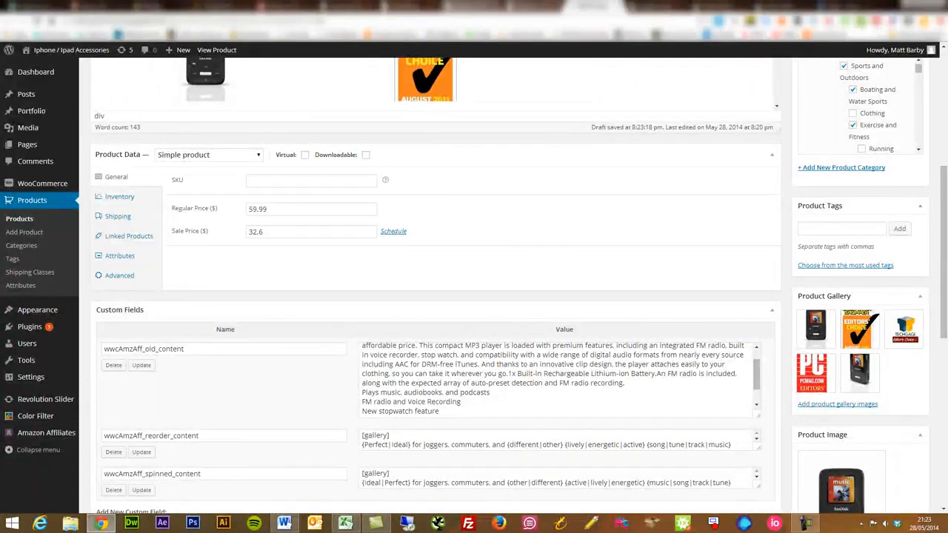
Close the product editor without saving, along with the product preview and Products list, to return to the plugin's Advanced Search page
{"action": "left_click", "coordinate": [613, 9]}
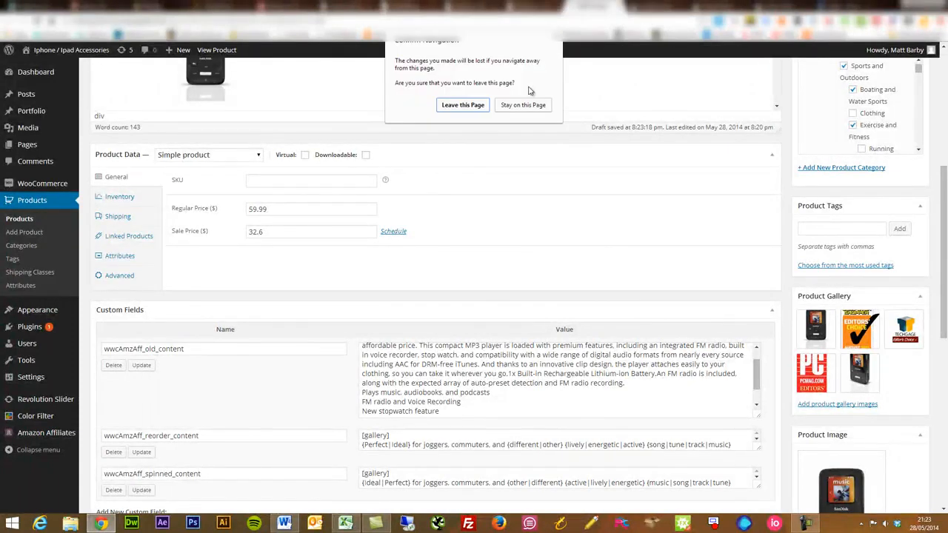
{"action": "left_click", "coordinate": [467, 106]}
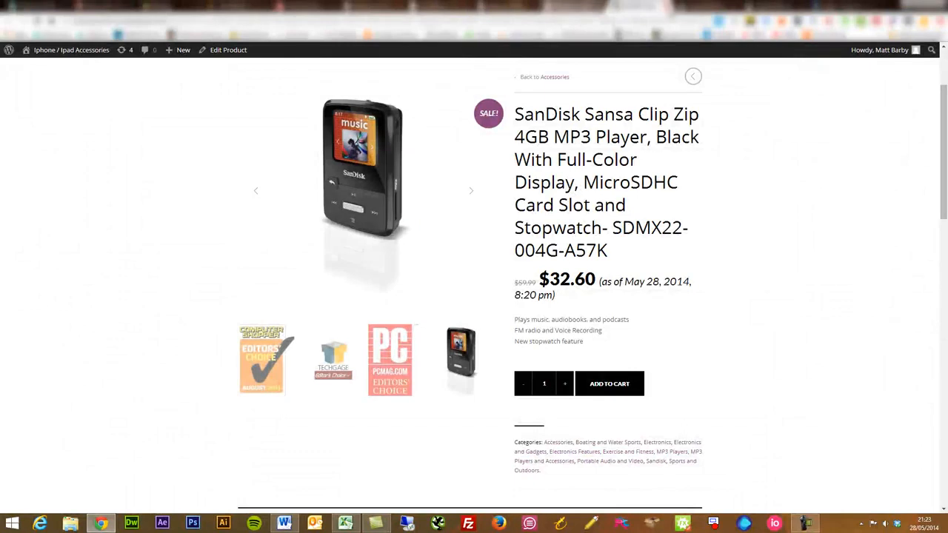
{"action": "left_click", "coordinate": [593, 8]}
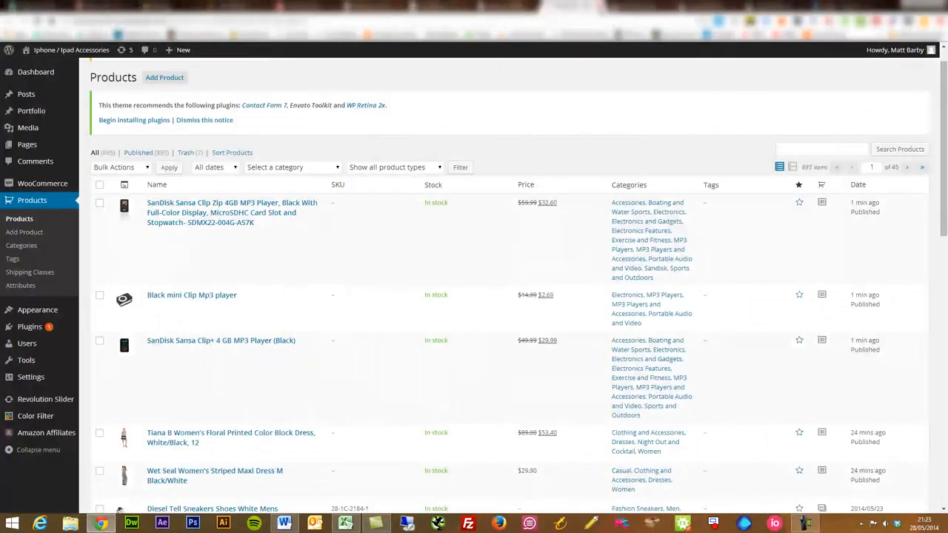
{"action": "left_click", "coordinate": [611, 8]}
{"action": "left_click", "coordinate": [611, 8]}
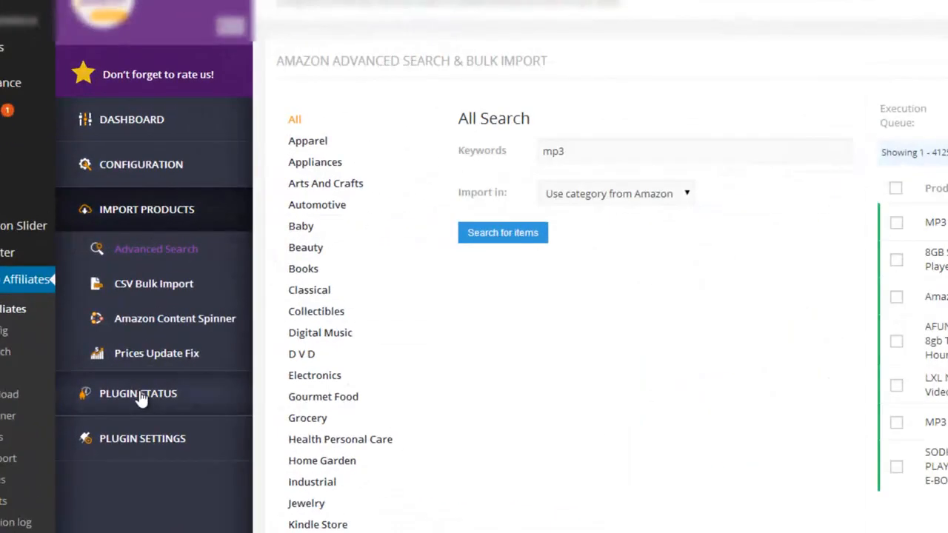
Open the Amazon Content Spinner and spin the SanDisk Sansa Clip Zip description with 60 replacements
{"action": "left_click", "coordinate": [179, 319]}
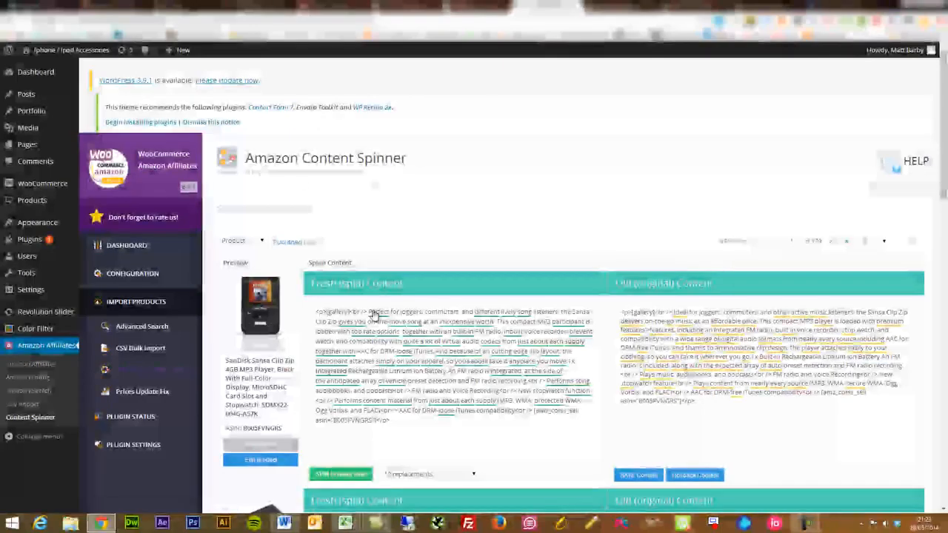
{"action": "left_click_drag", "start_coordinate": [942, 164], "coordinate": [943, 198]}
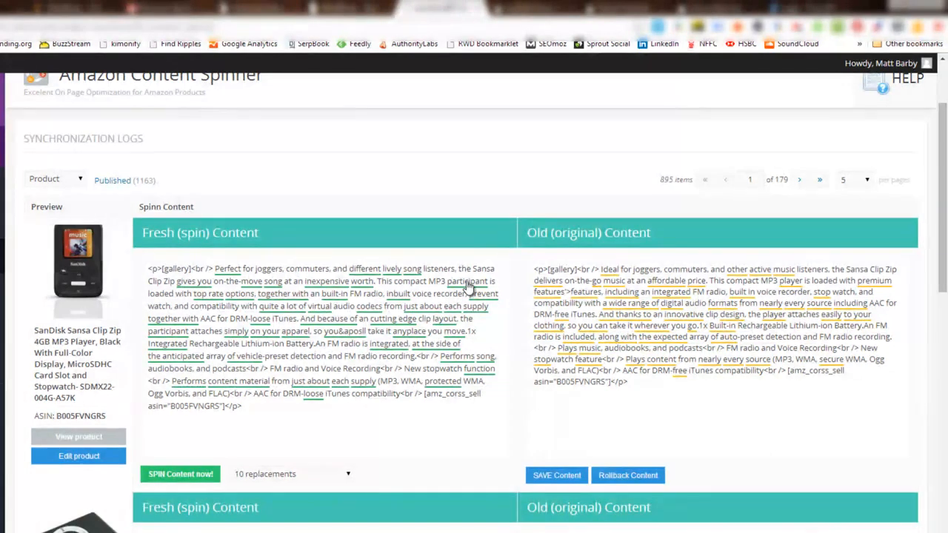
{"action": "left_click", "coordinate": [315, 474]}
{"action": "left_click", "coordinate": [317, 513]}
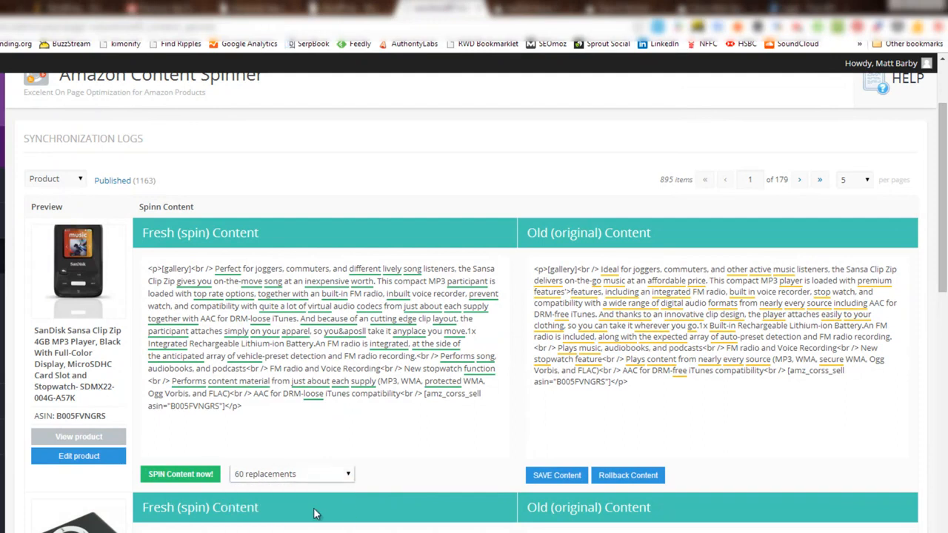
{"action": "left_click", "coordinate": [186, 474]}
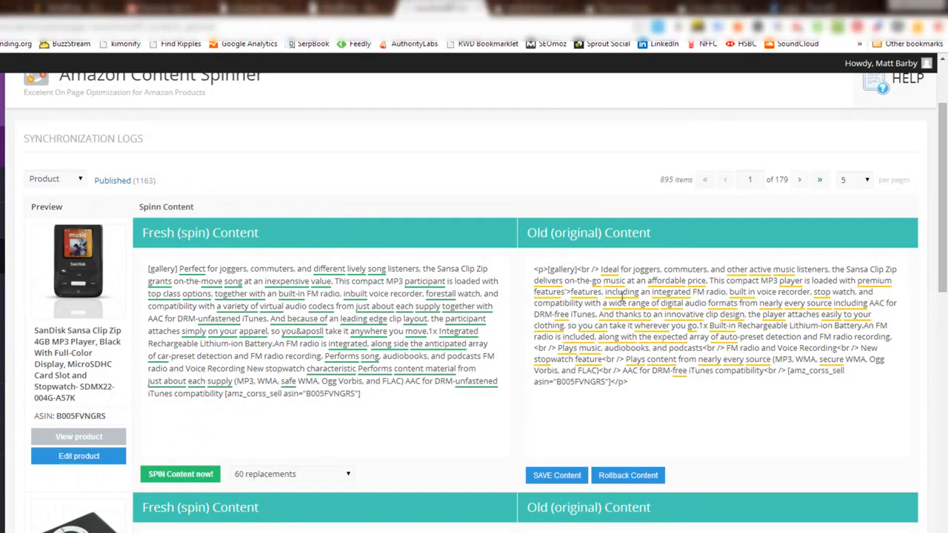
Look through the available replacement amounts for spinning the SanDisk Sansa Clip Zip content, without choosing another one
{"action": "left_click_drag", "start_coordinate": [945, 246], "coordinate": [945, 288]}
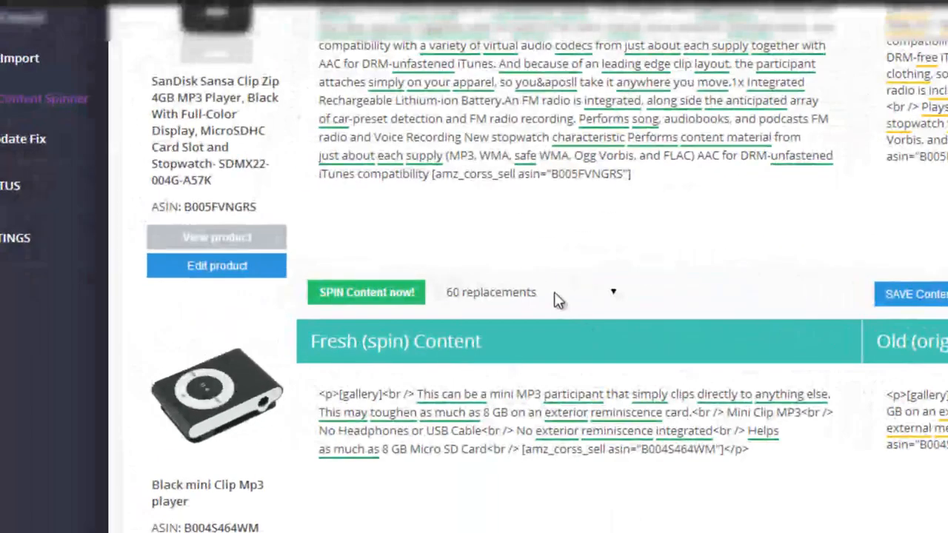
{"action": "left_click", "coordinate": [304, 346]}
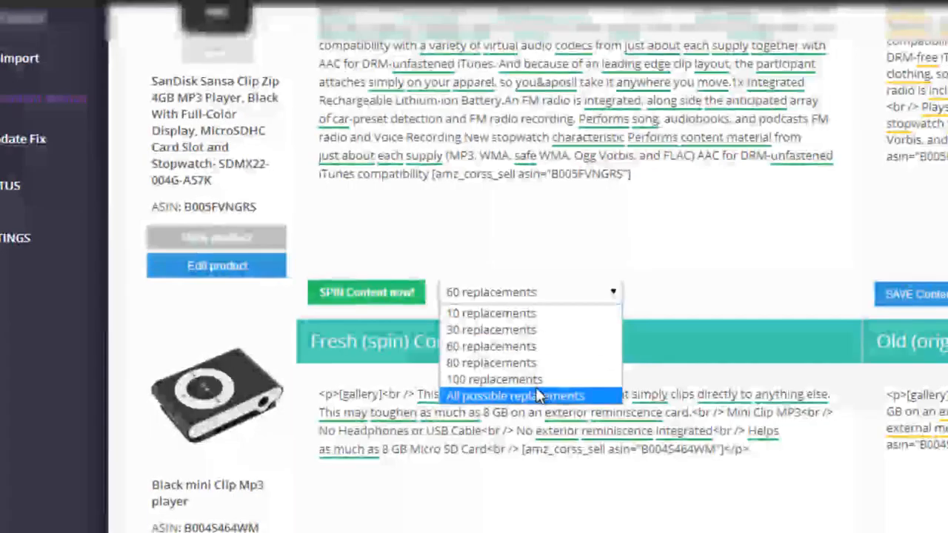
{"action": "left_click", "coordinate": [577, 290]}
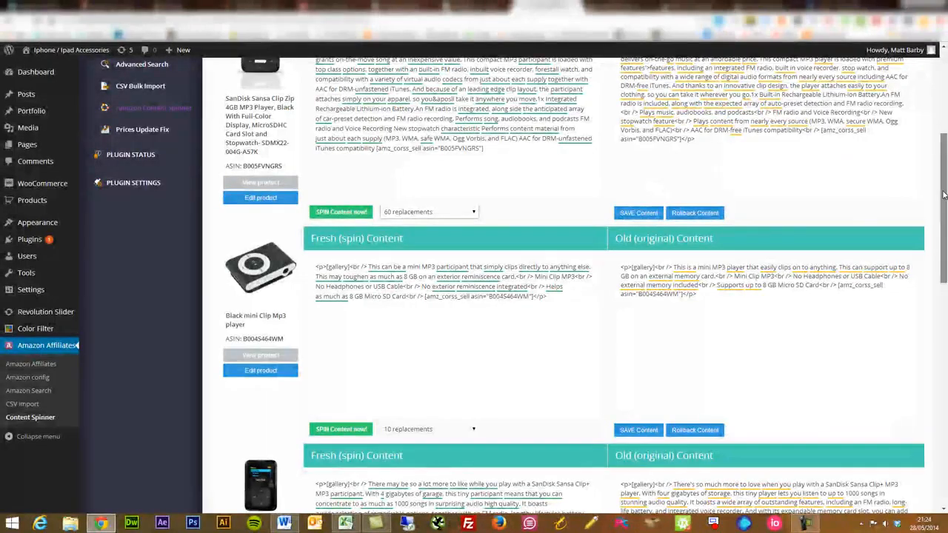
Roll back the SanDisk Sansa Clip Zip's spun content and save its content
{"action": "left_click_drag", "start_coordinate": [944, 194], "coordinate": [944, 165]}
{"action": "left_click", "coordinate": [704, 320]}
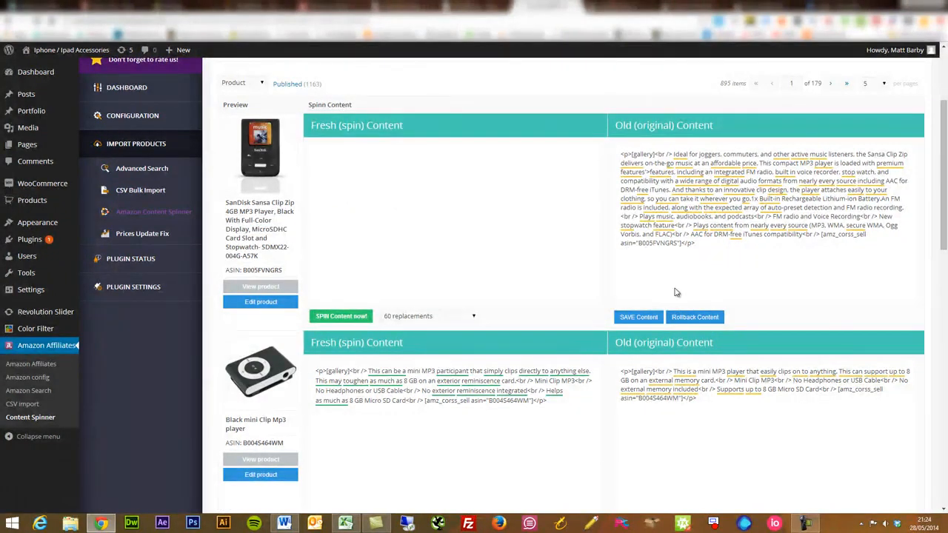
{"action": "left_click", "coordinate": [638, 317]}
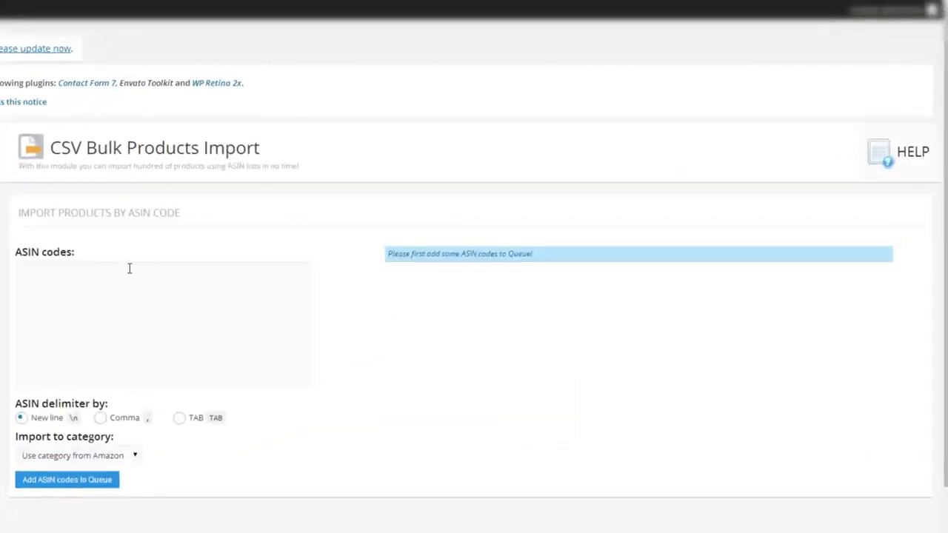
Look at the ASIN codes entry on the CSV Bulk Products Import page, and open the plugin's Assets Download status page
{"action": "left_click", "coordinate": [81, 271]}
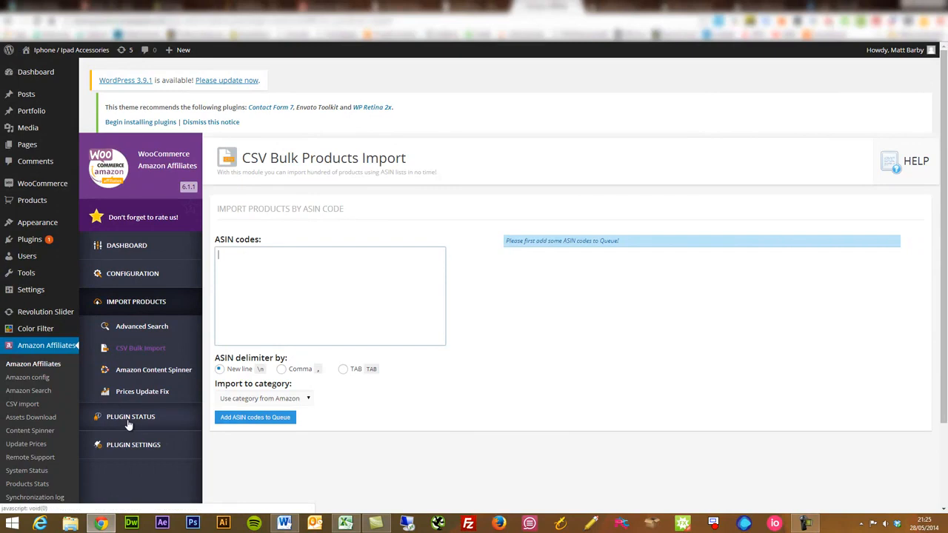
{"action": "left_click", "coordinate": [130, 420]}
{"action": "left_click", "coordinate": [139, 354]}
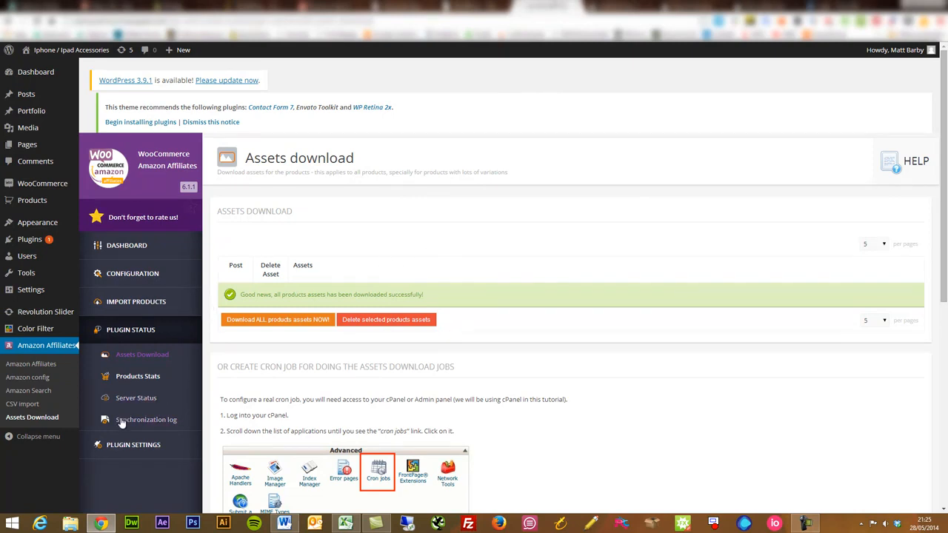
Open Products Stats and examine each product's hits, added-to-cart and redirected-to-Amazon figures
{"action": "left_click", "coordinate": [147, 379]}
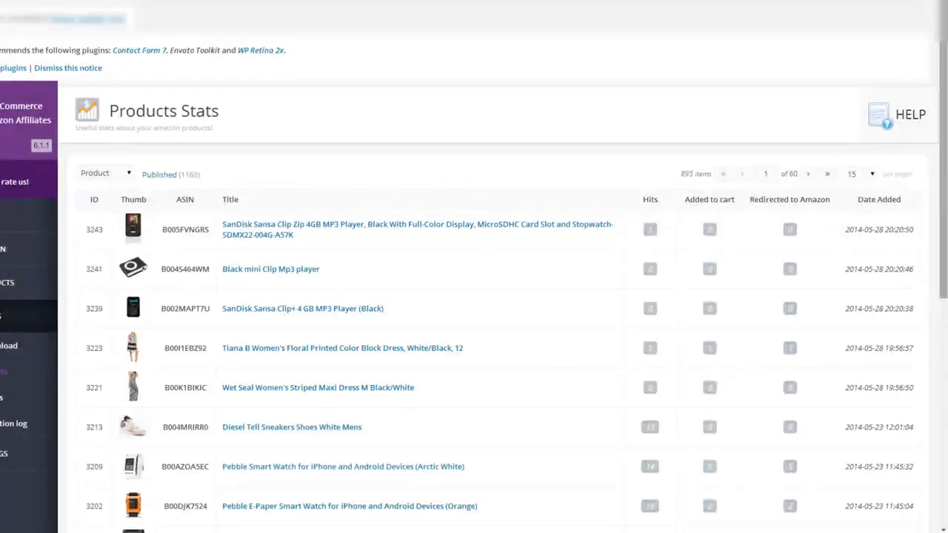
{"action": "left_click_drag", "start_coordinate": [943, 181], "coordinate": [935, 265]}
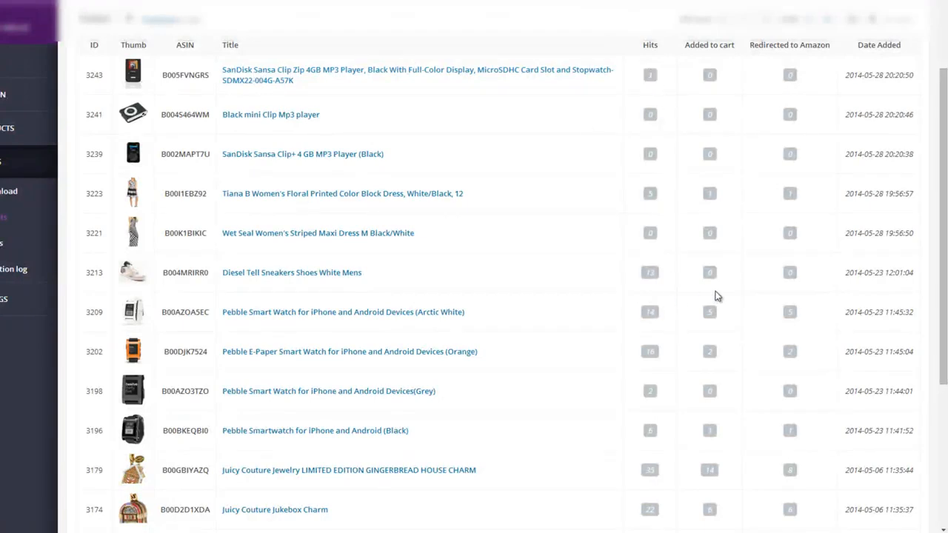
{"action": "left_click_drag", "start_coordinate": [682, 46], "coordinate": [738, 46]}
{"action": "left_click", "coordinate": [739, 49]}
{"action": "double_click", "coordinate": [791, 312]}
{"action": "scroll", "coordinate": [788, 316], "scroll_direction": "down", "scroll_amount": 1}
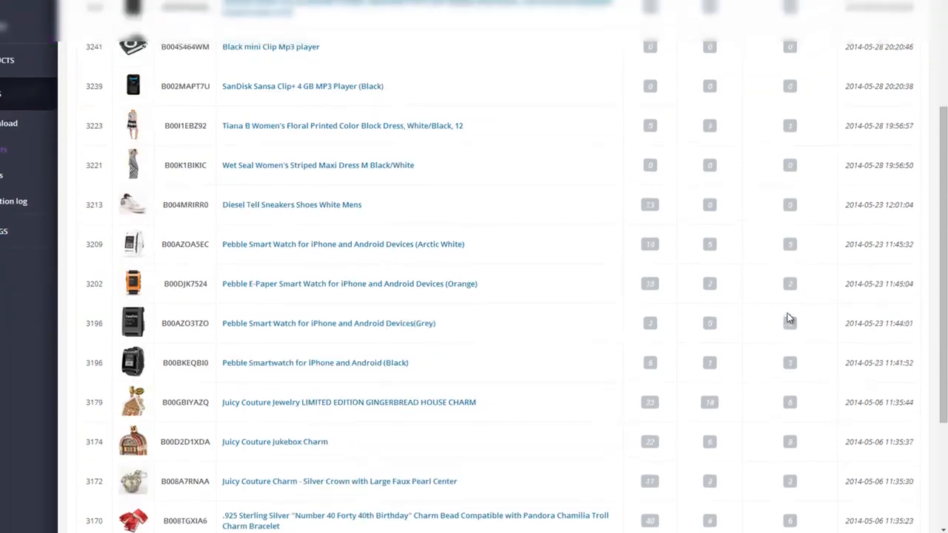
{"action": "scroll", "coordinate": [788, 317], "scroll_direction": "up", "scroll_amount": 3}
{"action": "scroll", "coordinate": [789, 317], "scroll_direction": "down", "scroll_amount": 5}
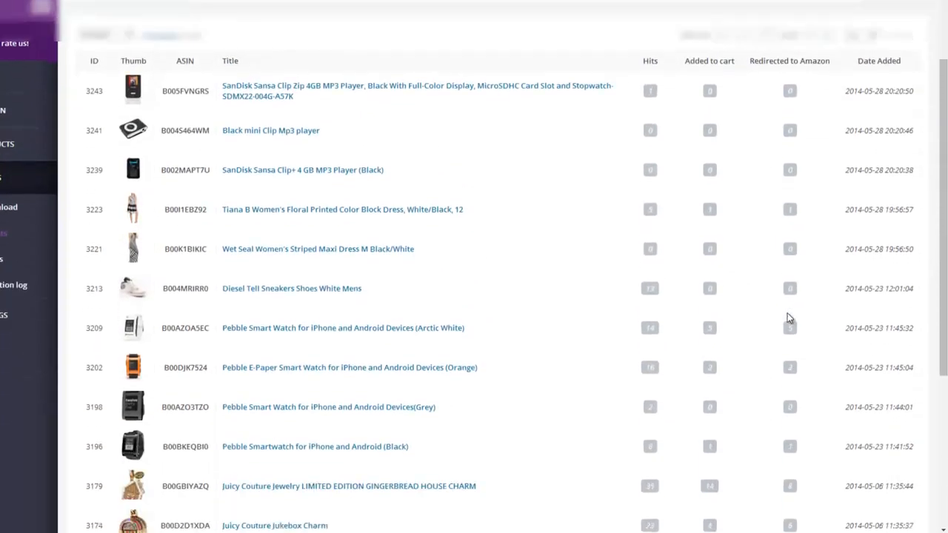
Look through the rest of the product stats, and switch to the SanDisk Sansa Clip Zip's store page to view its details
{"action": "scroll", "coordinate": [788, 317], "scroll_direction": "up", "scroll_amount": 5}
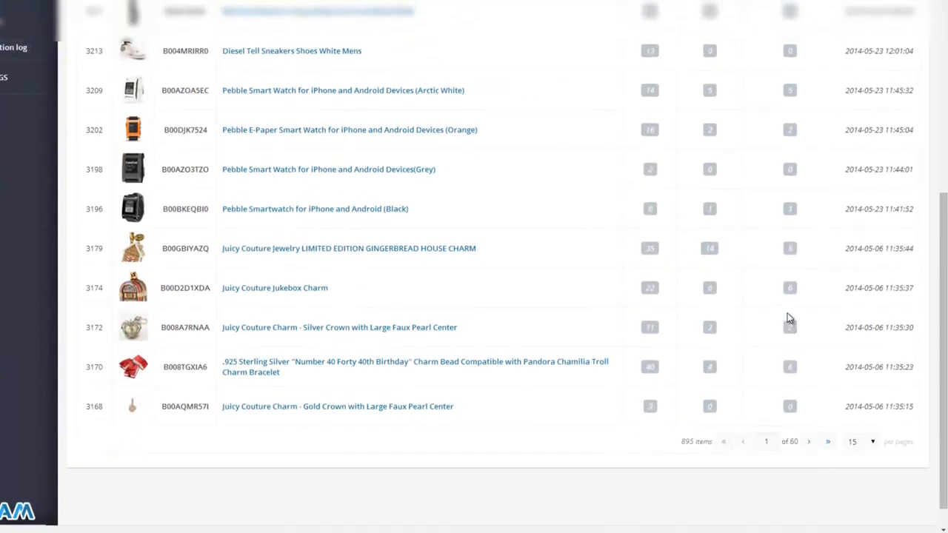
{"action": "scroll", "coordinate": [789, 317], "scroll_direction": "up", "scroll_amount": 1}
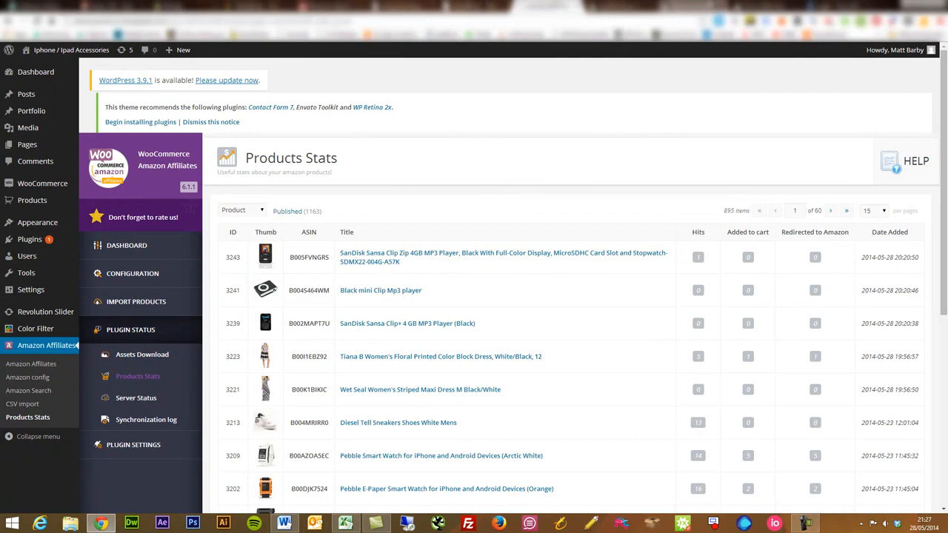
{"action": "left_click", "coordinate": [620, 7]}
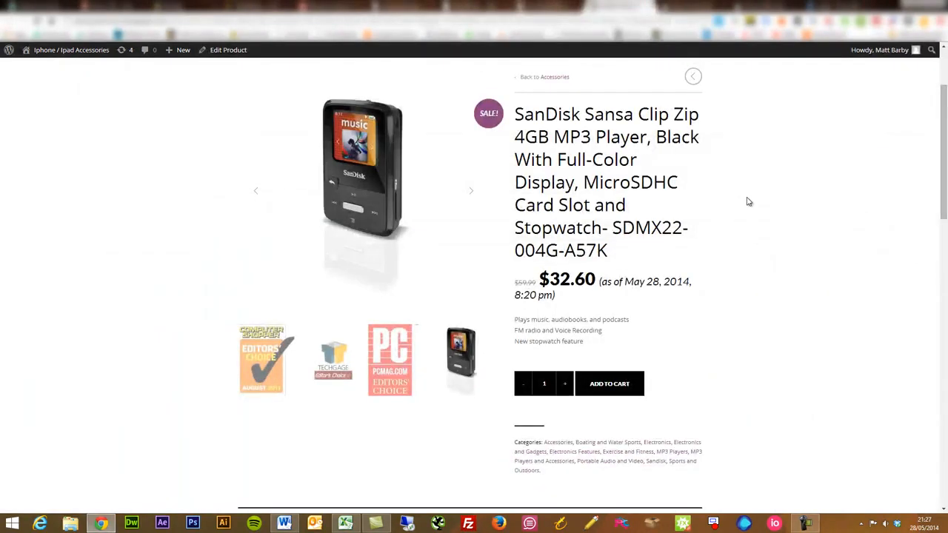
{"action": "scroll", "coordinate": [748, 201], "scroll_direction": "up", "scroll_amount": 3}
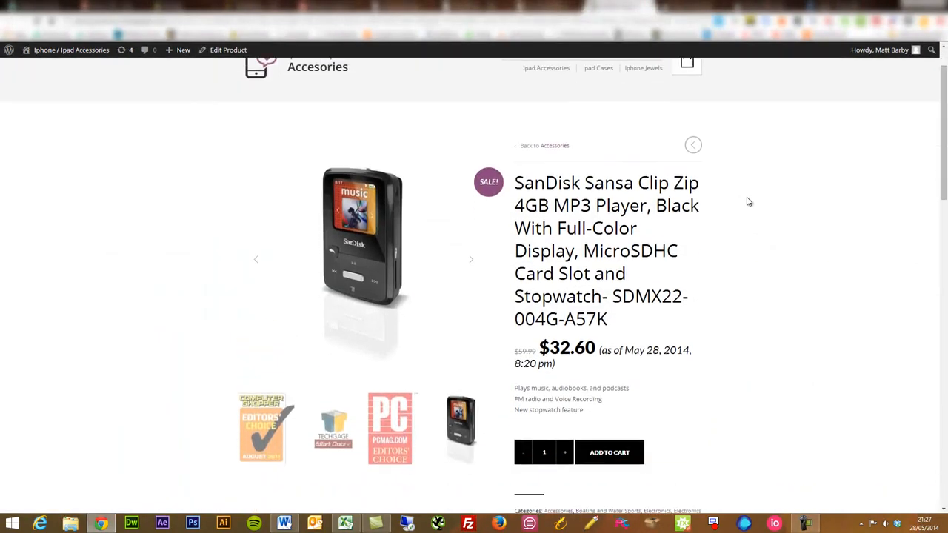
{"action": "scroll", "coordinate": [748, 201], "scroll_direction": "down", "scroll_amount": 1}
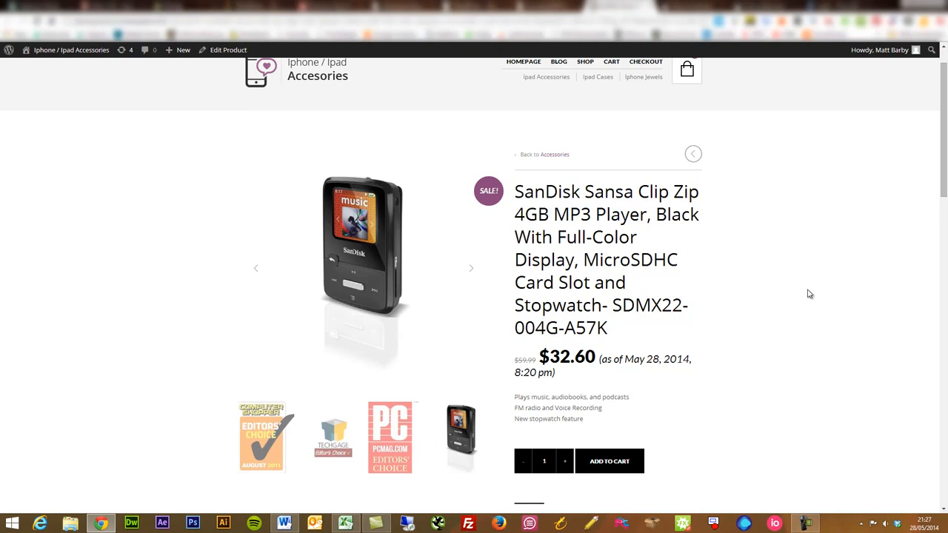
{"action": "scroll", "coordinate": [807, 294], "scroll_direction": "up", "scroll_amount": 1}
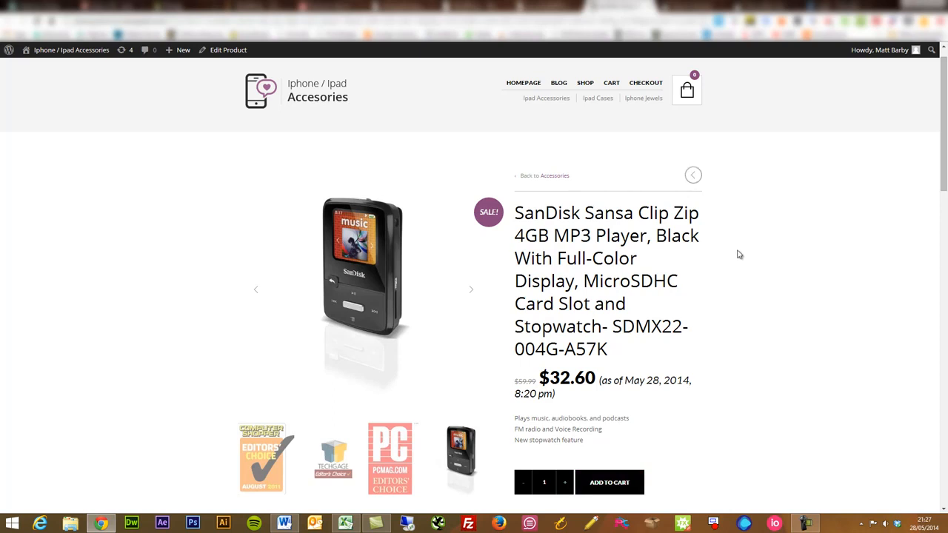
{"action": "scroll", "coordinate": [738, 255], "scroll_direction": "down", "scroll_amount": 1}
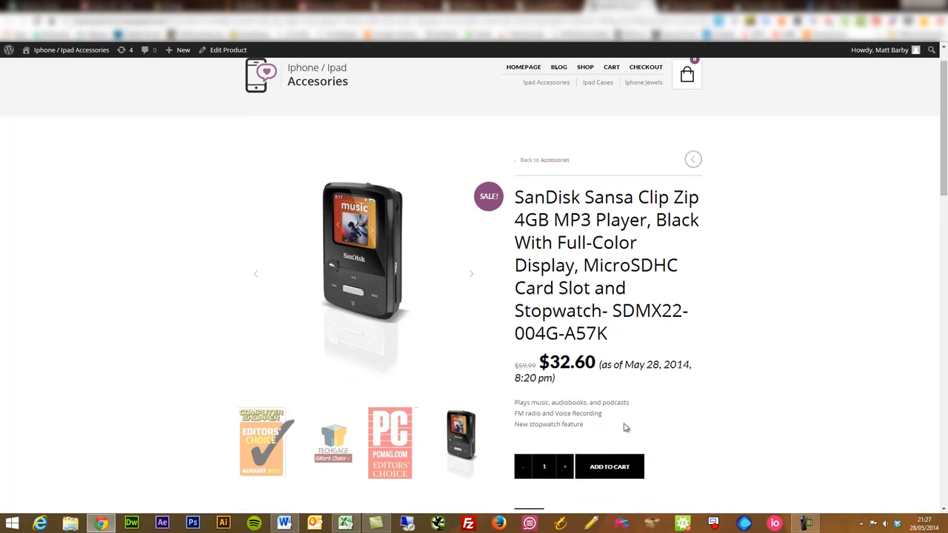
Add the SanDisk Sansa Clip Zip, the Tiana B floral dress and the Calvin Klein gingham shirt to the cart, and view the cart
{"action": "left_click", "coordinate": [609, 468]}
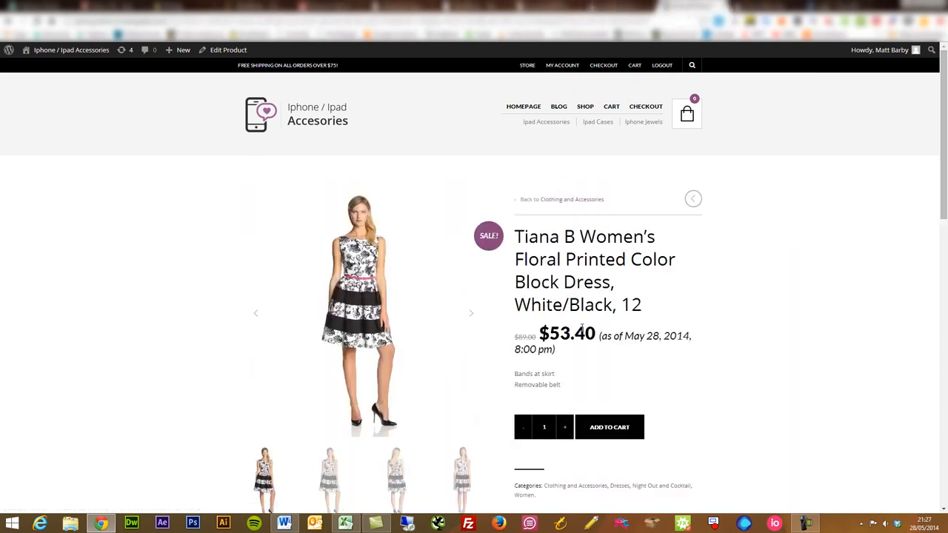
{"action": "left_click", "coordinate": [593, 427]}
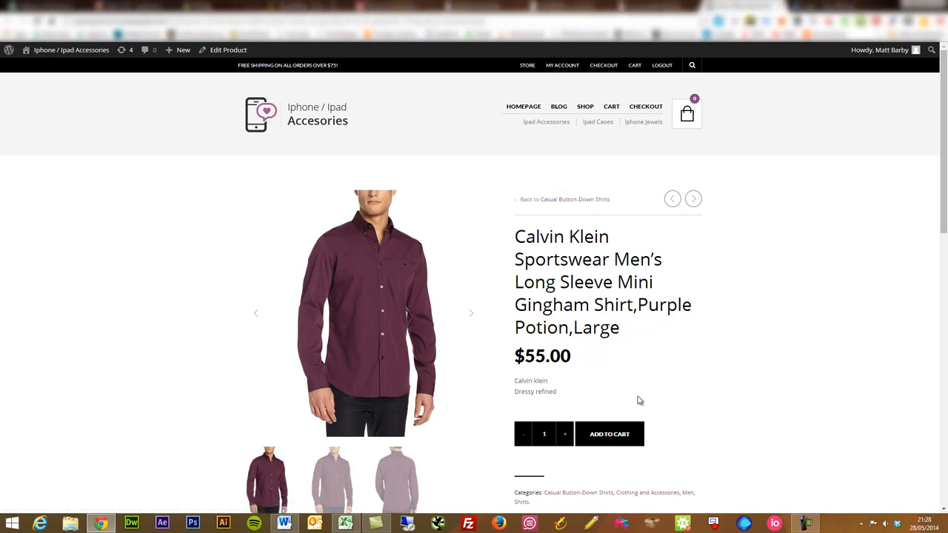
{"action": "left_click", "coordinate": [625, 430]}
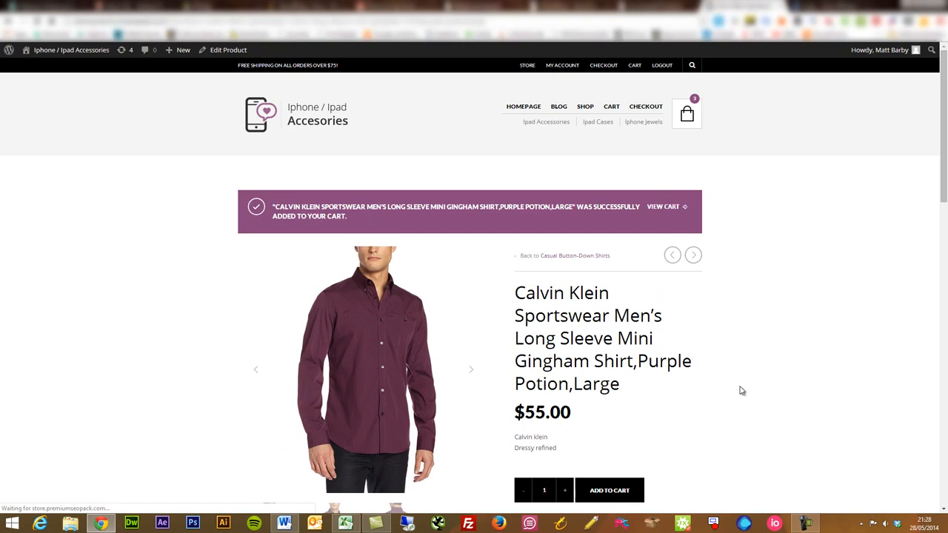
{"action": "left_click", "coordinate": [667, 210]}
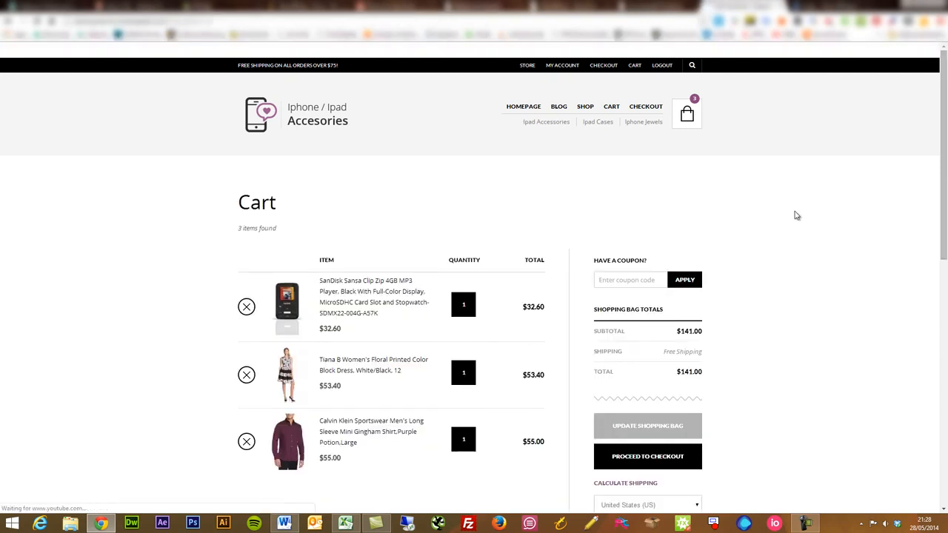
Set the SanDisk Sansa Clip Zip's cart quantity to 2 and update the shopping bag
{"action": "scroll", "coordinate": [795, 212], "scroll_direction": "down", "scroll_amount": 2}
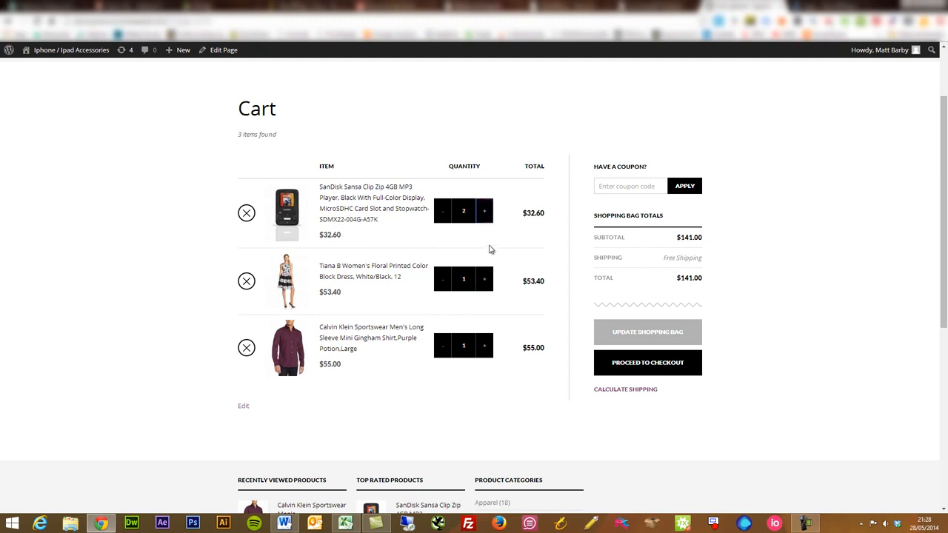
{"action": "left_click", "coordinate": [483, 215]}
{"action": "left_click", "coordinate": [630, 332]}
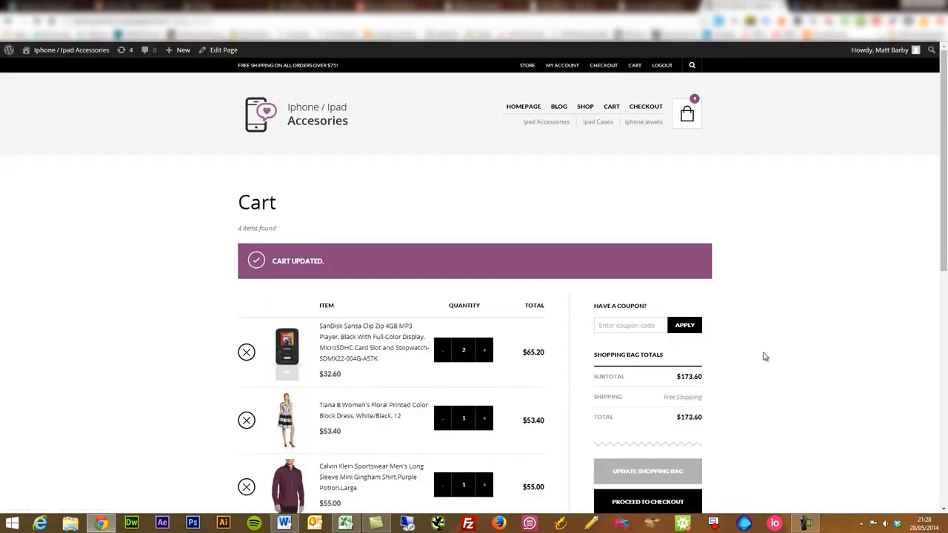
Proceed to checkout and review the items listed on Amazon's Add to Shopping Cart confirmation page
{"action": "scroll", "coordinate": [765, 357], "scroll_direction": "down", "scroll_amount": 1}
{"action": "scroll", "coordinate": [765, 357], "scroll_direction": "down", "scroll_amount": 1}
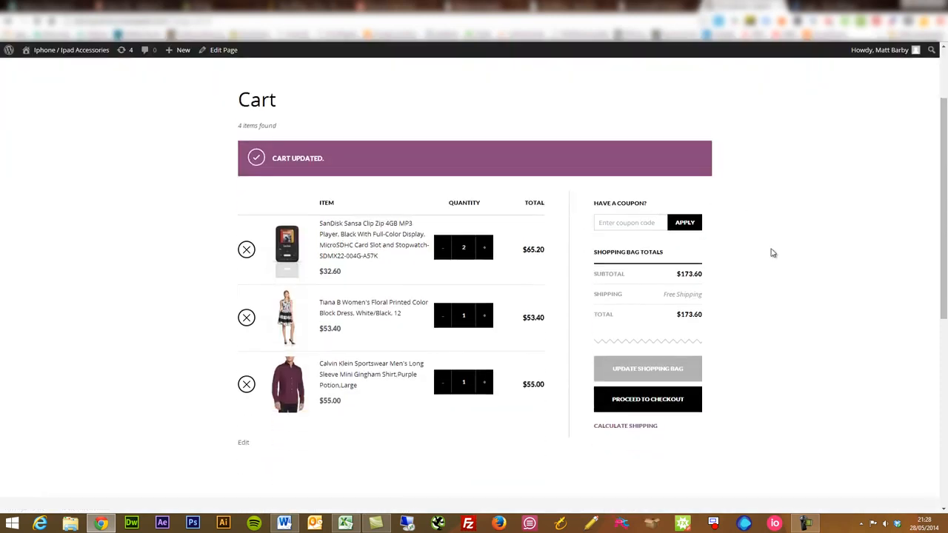
{"action": "left_click", "coordinate": [665, 401]}
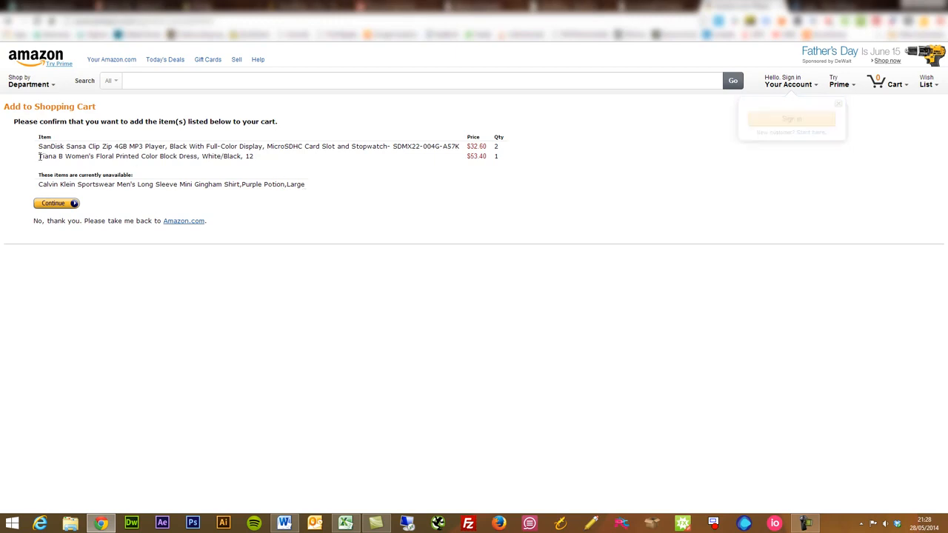
{"action": "left_click_drag", "start_coordinate": [40, 156], "coordinate": [41, 137]}
{"action": "left_click", "coordinate": [373, 191]}
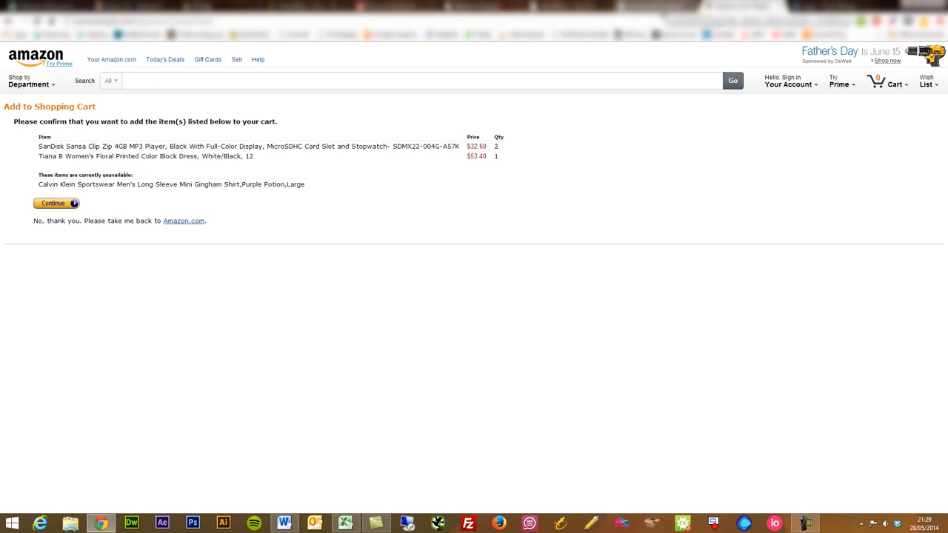
Return to the store's Products Stats admin page and open the plugin's Prices Update Fix page
{"action": "left_click", "coordinate": [663, 17]}
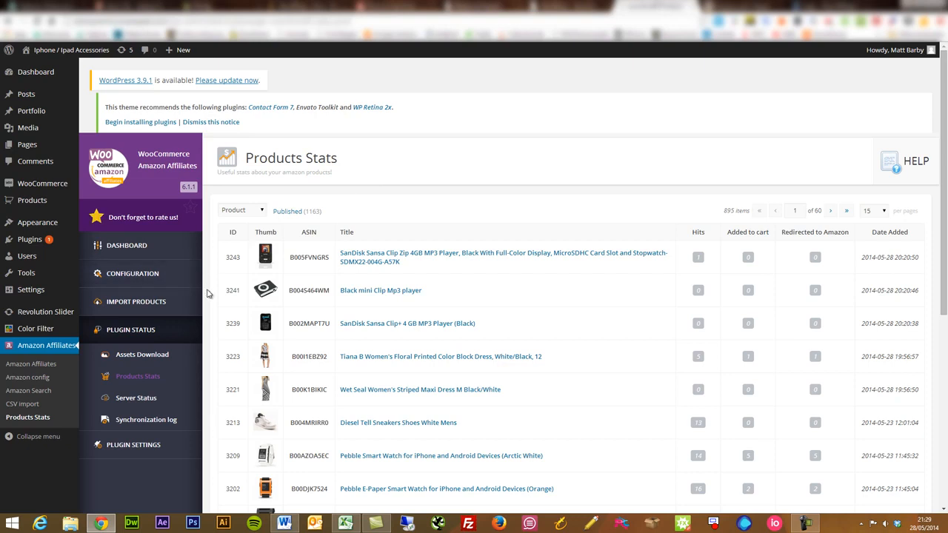
{"action": "scroll", "coordinate": [208, 292], "scroll_direction": "down", "scroll_amount": 1}
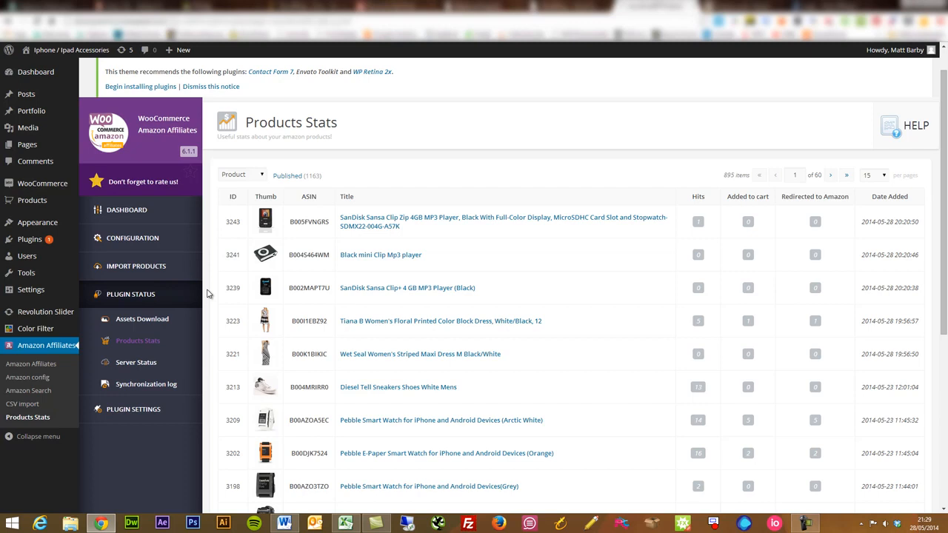
{"action": "left_click", "coordinate": [140, 243]}
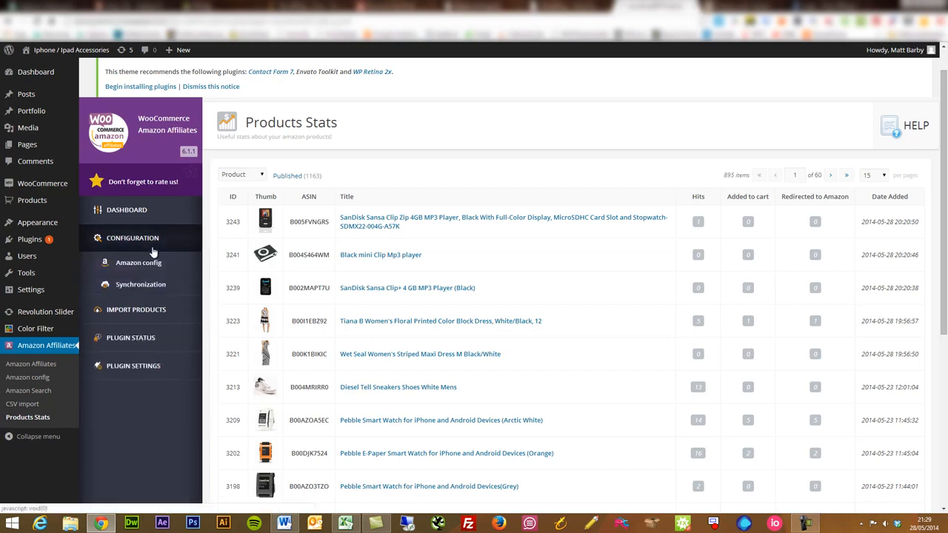
{"action": "left_click", "coordinate": [153, 309]}
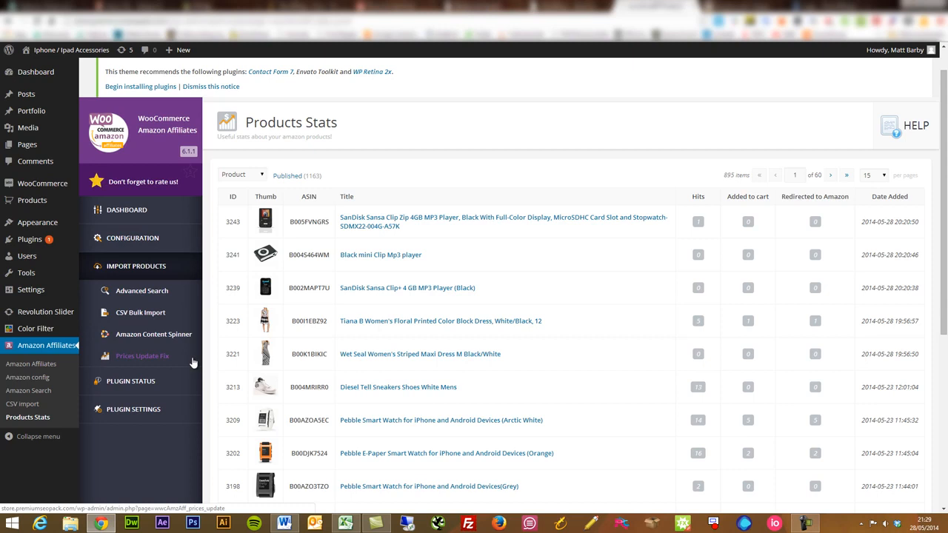
{"action": "left_click", "coordinate": [145, 360]}
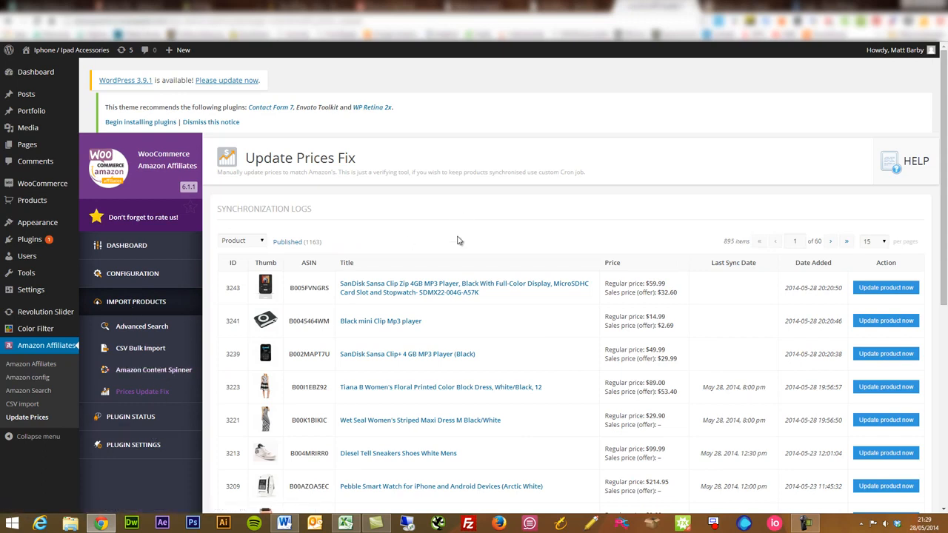
Review the products' prices and last sync dates, and request a manual update of the Juicy Couture Silver Crown charm
{"action": "scroll", "coordinate": [458, 241], "scroll_direction": "down", "scroll_amount": 1}
{"action": "scroll", "coordinate": [457, 241], "scroll_direction": "down", "scroll_amount": 1}
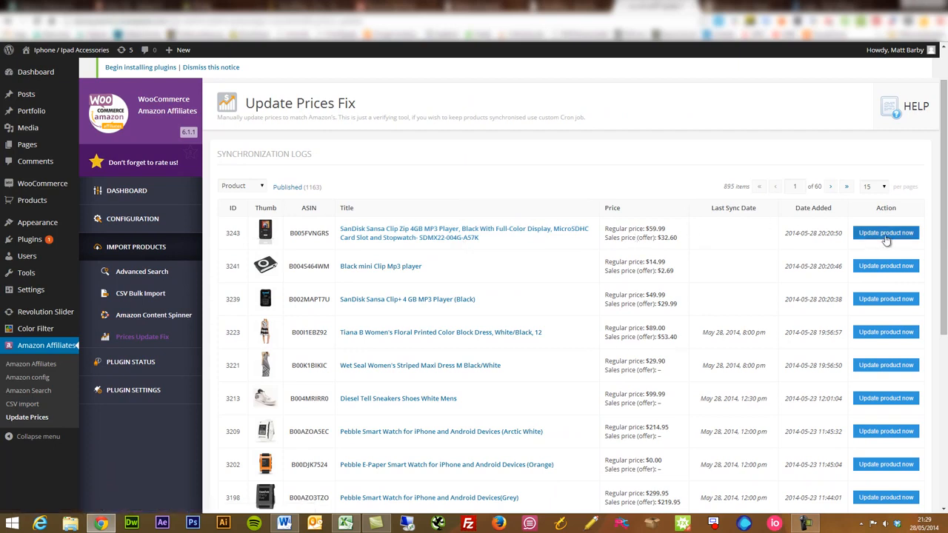
{"action": "scroll", "coordinate": [687, 359], "scroll_direction": "down", "scroll_amount": 5}
{"action": "scroll", "coordinate": [690, 359], "scroll_direction": "up", "scroll_amount": 4}
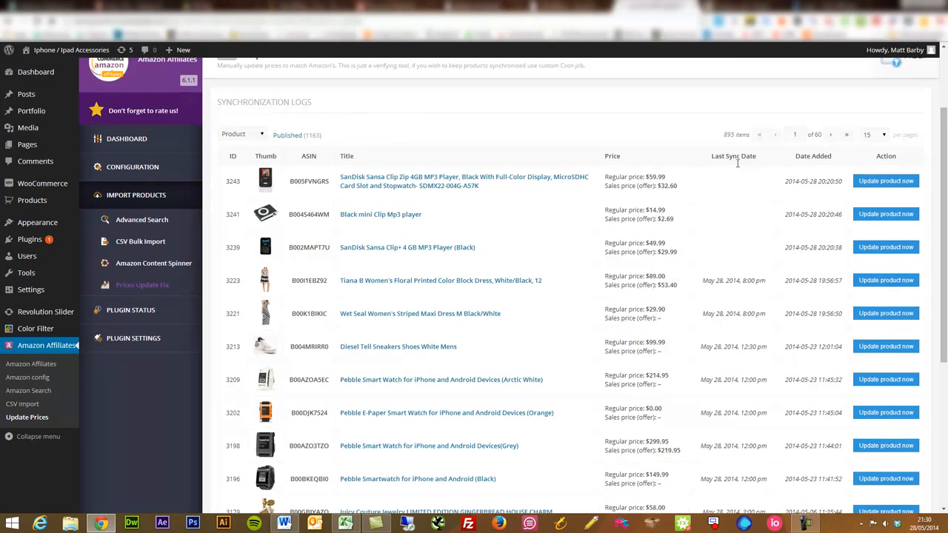
{"action": "scroll", "coordinate": [726, 348], "scroll_direction": "down", "scroll_amount": 2}
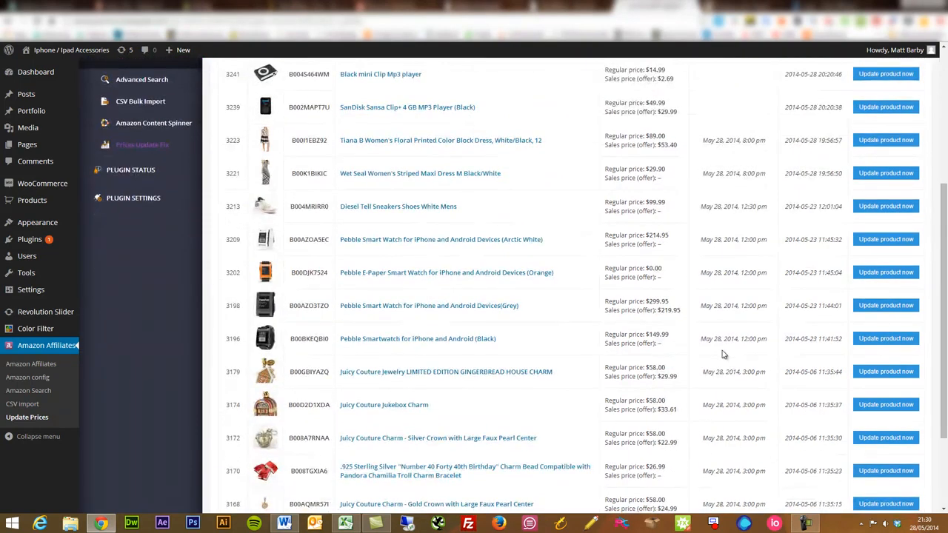
{"action": "left_click", "coordinate": [879, 439]}
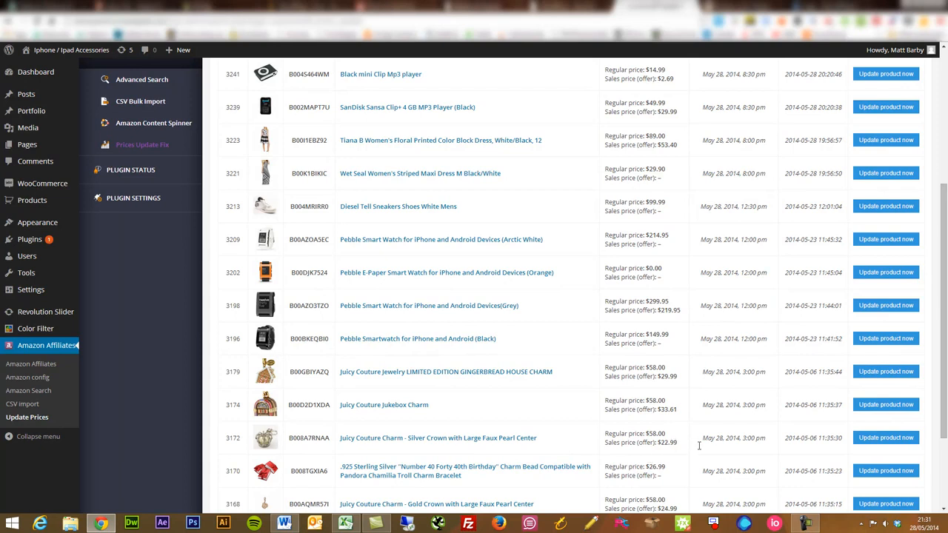
Read the Update Prices Fix note about keeping products synchronised with a custom cron job
{"action": "scroll", "coordinate": [614, 413], "scroll_direction": "up", "scroll_amount": 3}
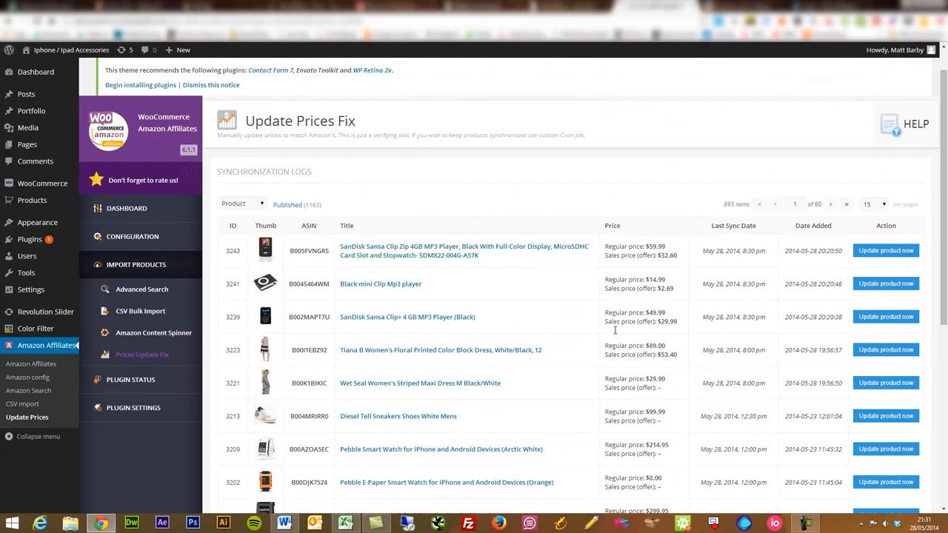
{"action": "left_click_drag", "start_coordinate": [587, 137], "coordinate": [543, 136]}
{"action": "left_click", "coordinate": [458, 140]}
Open the Assets Download status page and read its instructions for creating an assets download cron job
{"action": "left_click", "coordinate": [148, 380]}
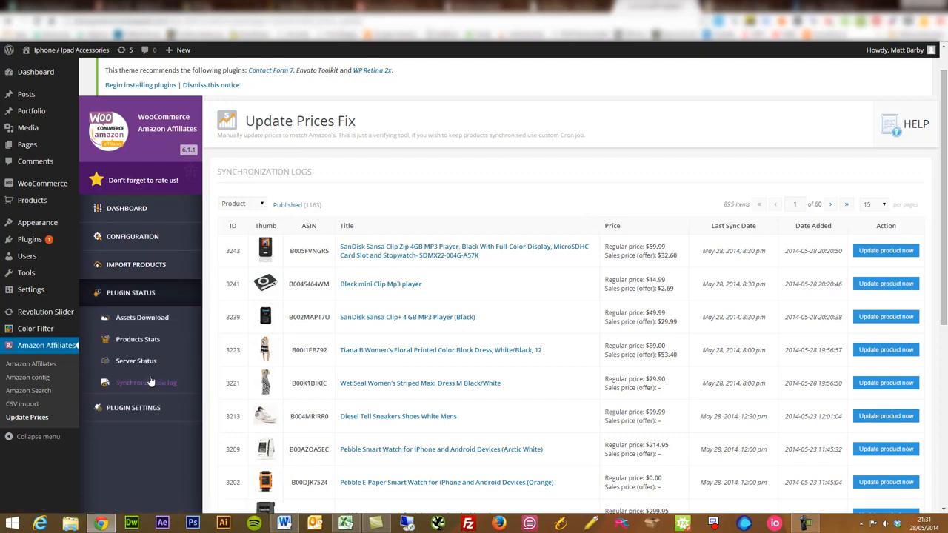
{"action": "left_click", "coordinate": [159, 319]}
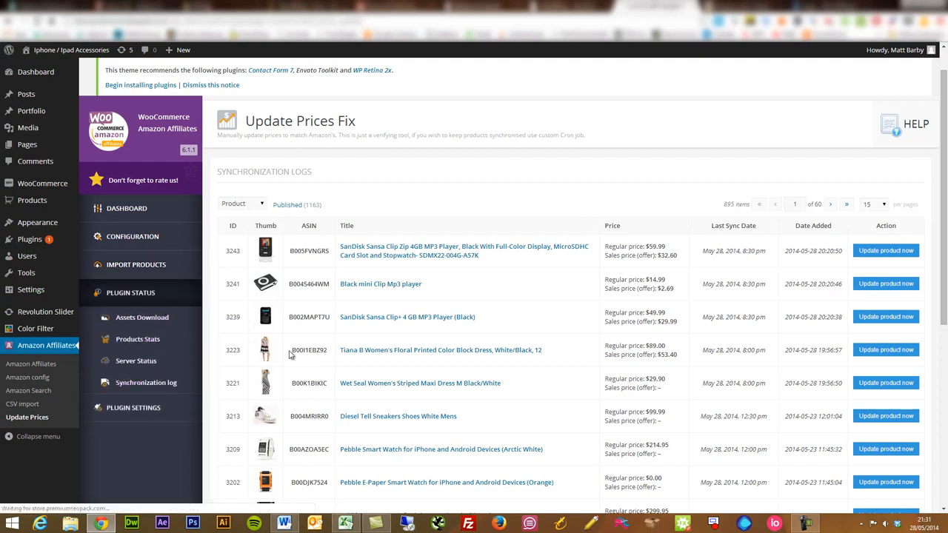
{"action": "scroll", "coordinate": [462, 364], "scroll_direction": "down", "scroll_amount": 5}
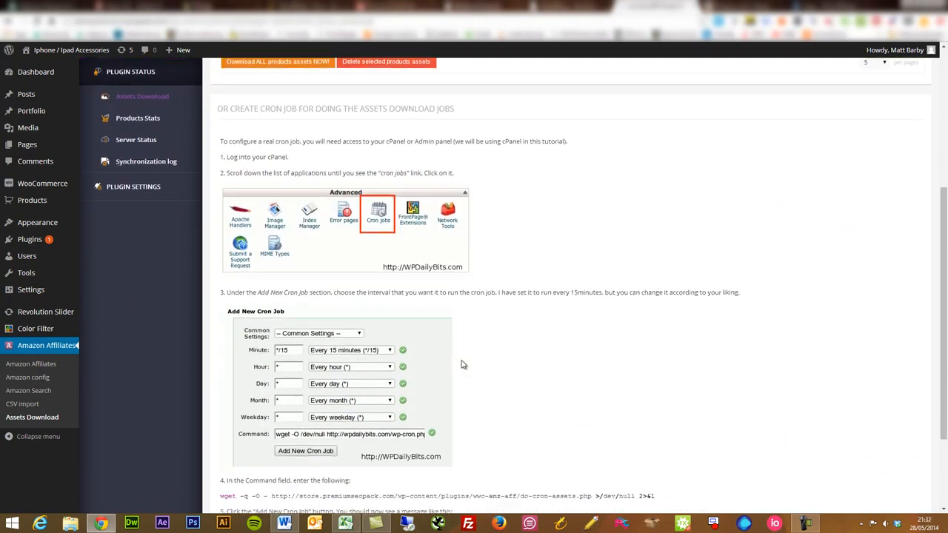
{"action": "scroll", "coordinate": [462, 365], "scroll_direction": "down", "scroll_amount": 1}
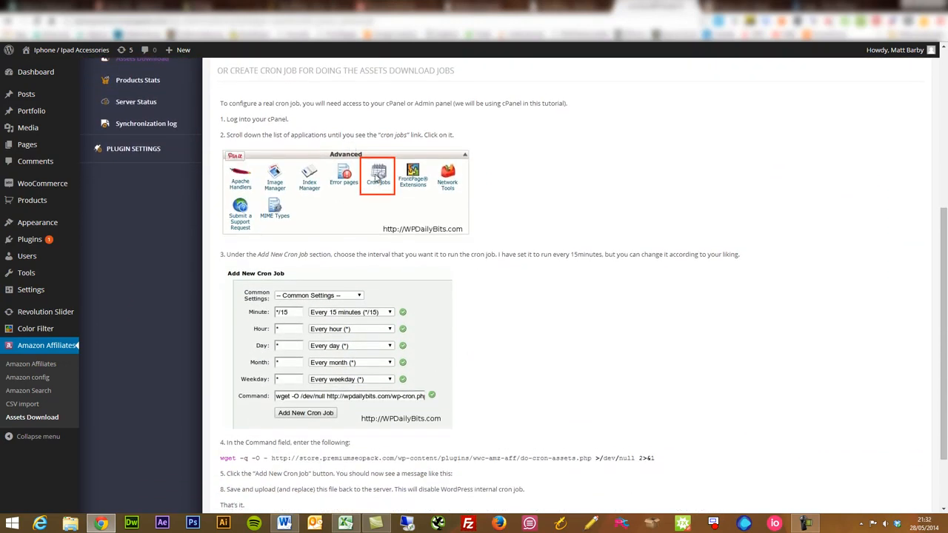
{"action": "scroll", "coordinate": [338, 333], "scroll_direction": "down", "scroll_amount": 2}
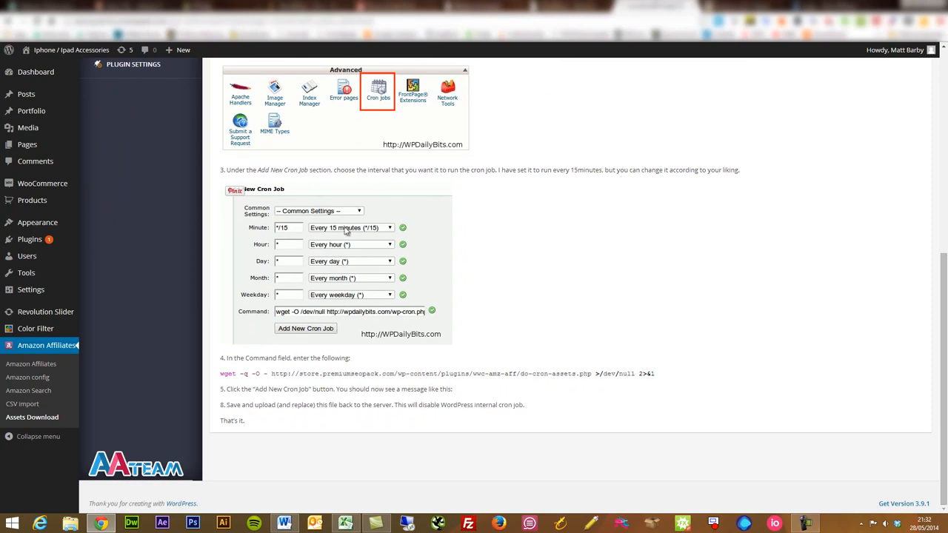
{"action": "scroll", "coordinate": [548, 259], "scroll_direction": "up", "scroll_amount": 4}
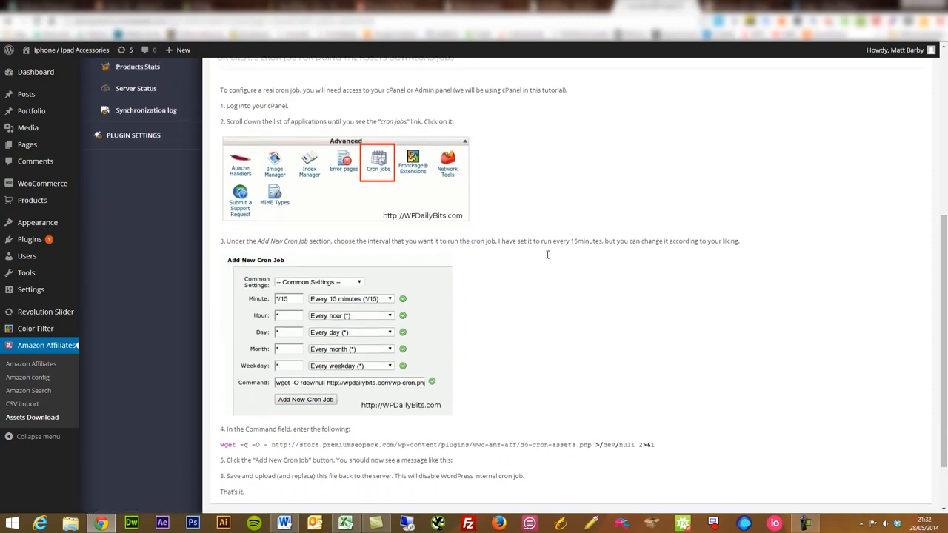
{"action": "scroll", "coordinate": [548, 259], "scroll_direction": "up", "scroll_amount": 1}
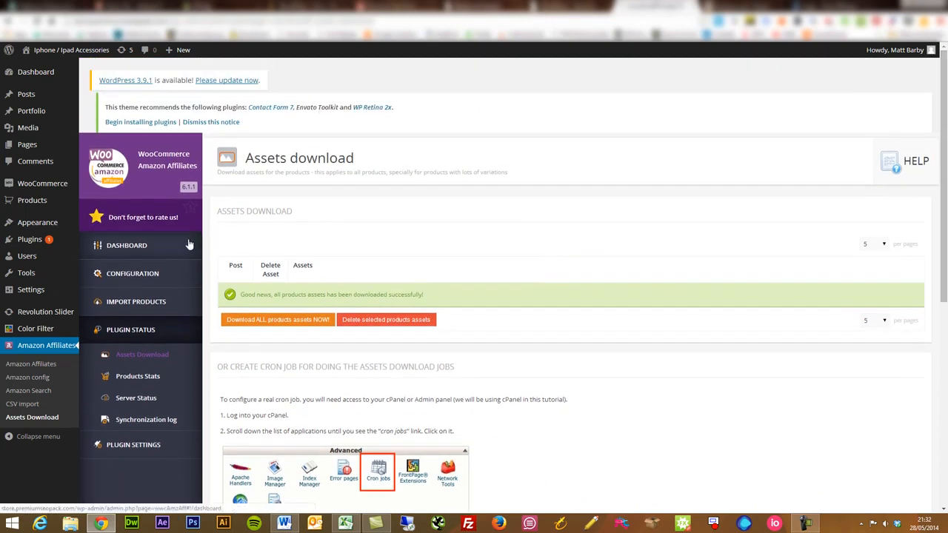
Look over the plugin's Plugin Settings and Configuration sections, and open its Dashboard
{"action": "right_click", "coordinate": [142, 360]}
{"action": "left_click", "coordinate": [125, 443]}
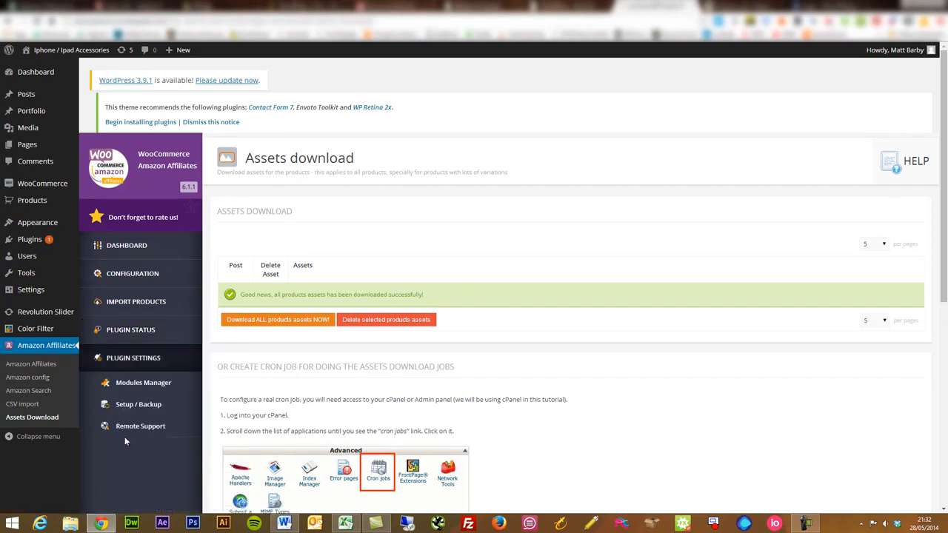
{"action": "left_click", "coordinate": [132, 272]}
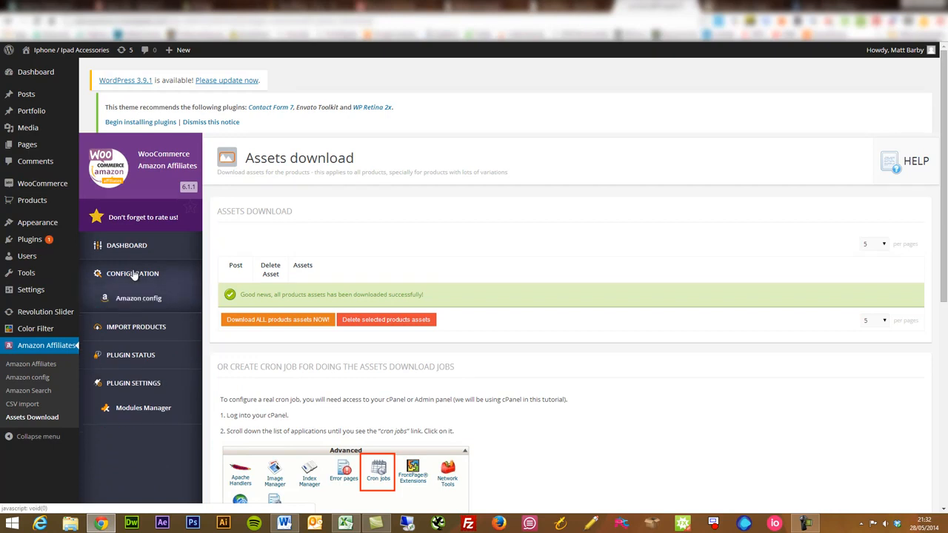
{"action": "left_click", "coordinate": [127, 246]}
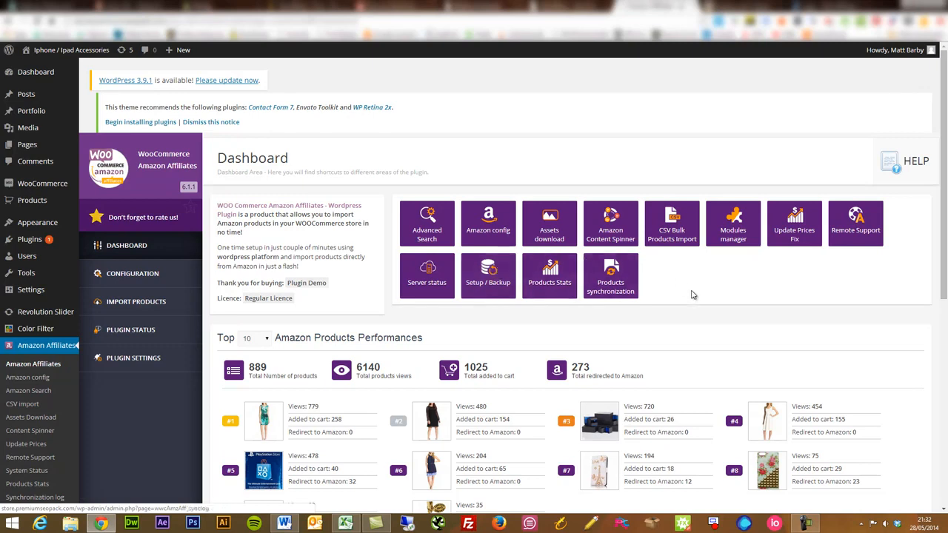
Review the Dashboard's shortcuts and the Top 10 Amazon Products Performances, including views, cart additions and redirects to Amazon
{"action": "left_click_drag", "start_coordinate": [943, 231], "coordinate": [938, 266]}
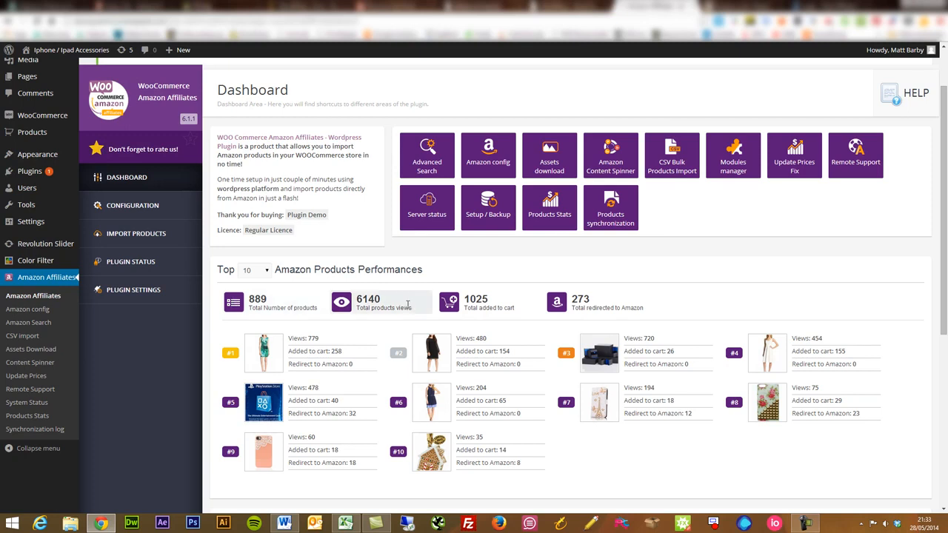
{"action": "scroll", "coordinate": [383, 389], "scroll_direction": "down", "scroll_amount": 3}
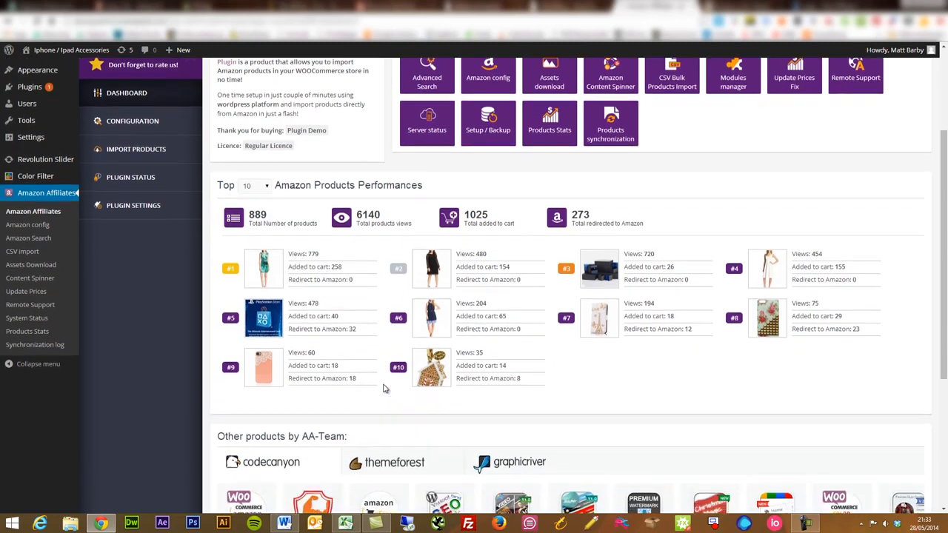
{"action": "scroll", "coordinate": [384, 389], "scroll_direction": "up", "scroll_amount": 2}
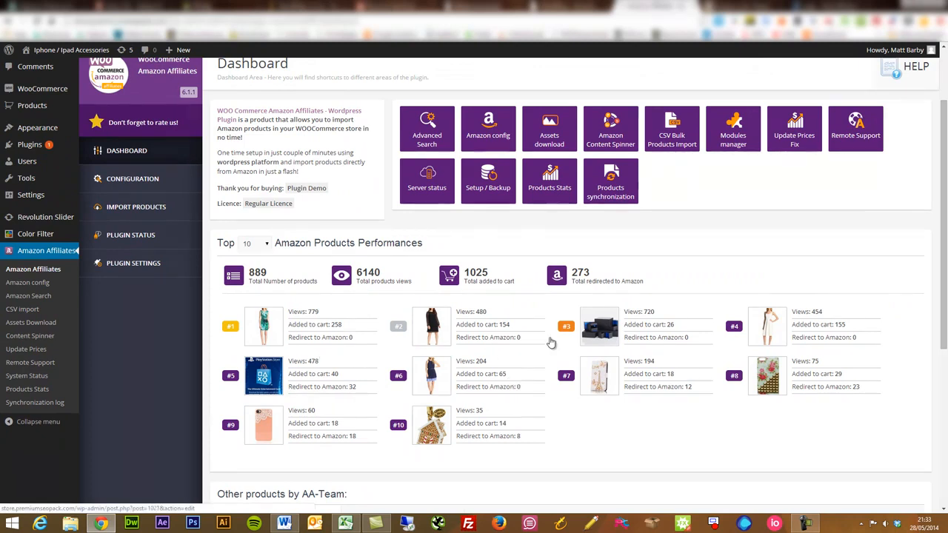
{"action": "right_click", "coordinate": [434, 164]}
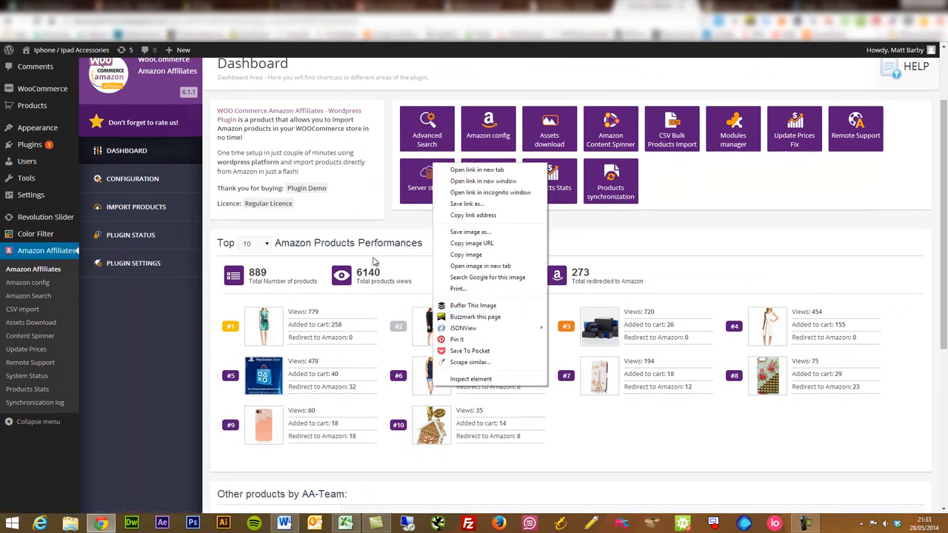
{"action": "left_click", "coordinate": [397, 226]}
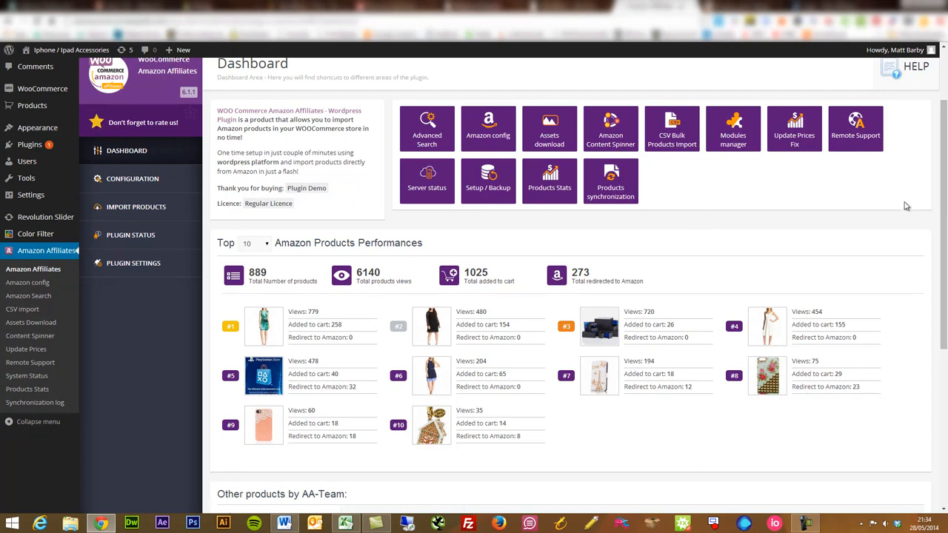
{"action": "left_click_drag", "start_coordinate": [944, 215], "coordinate": [946, 205]}
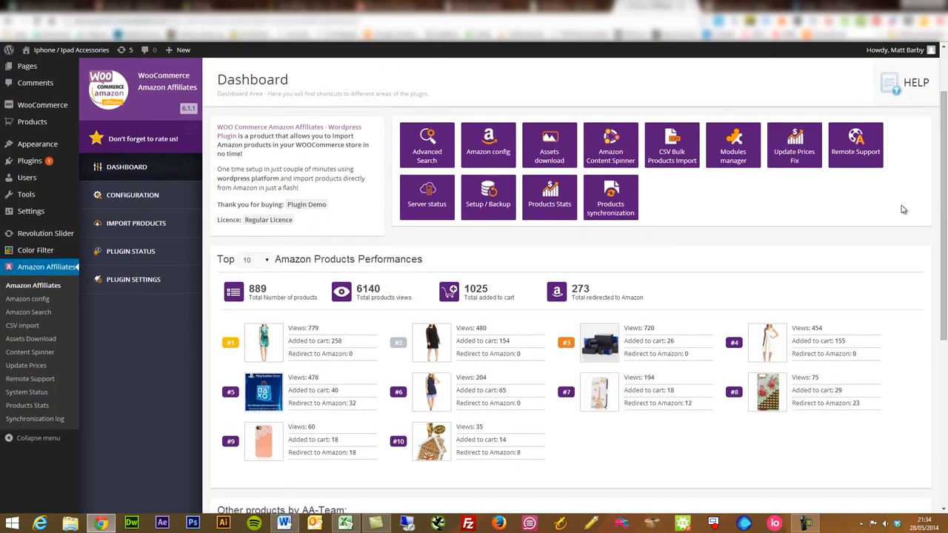